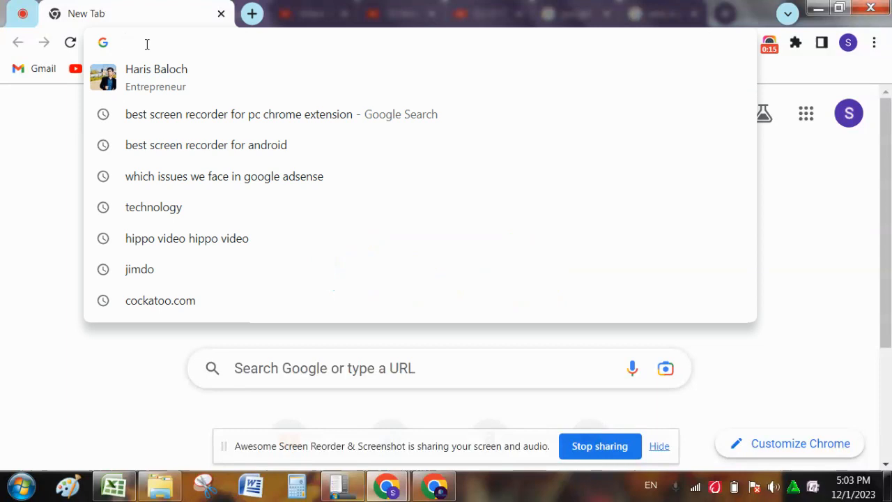
- Search Google for 'jimdo' from the address bar suggestions
{"action": "left_click", "coordinate": [39, 441]}
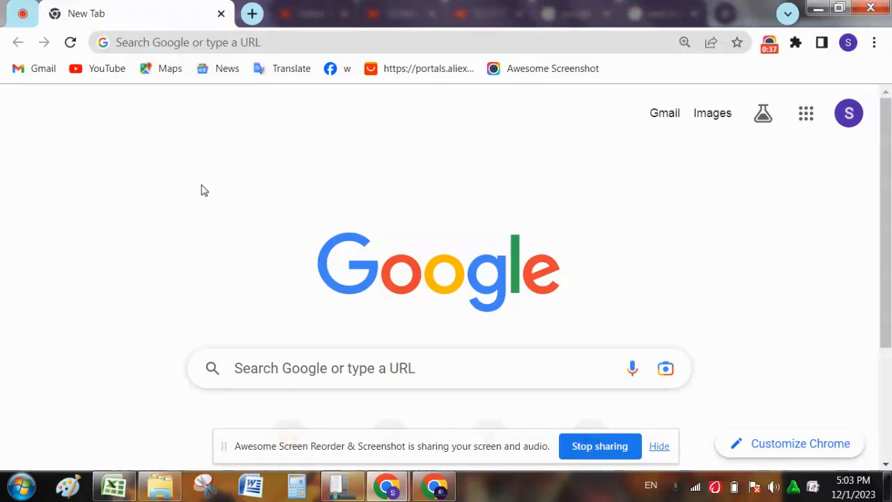
{"action": "left_click", "coordinate": [195, 36]}
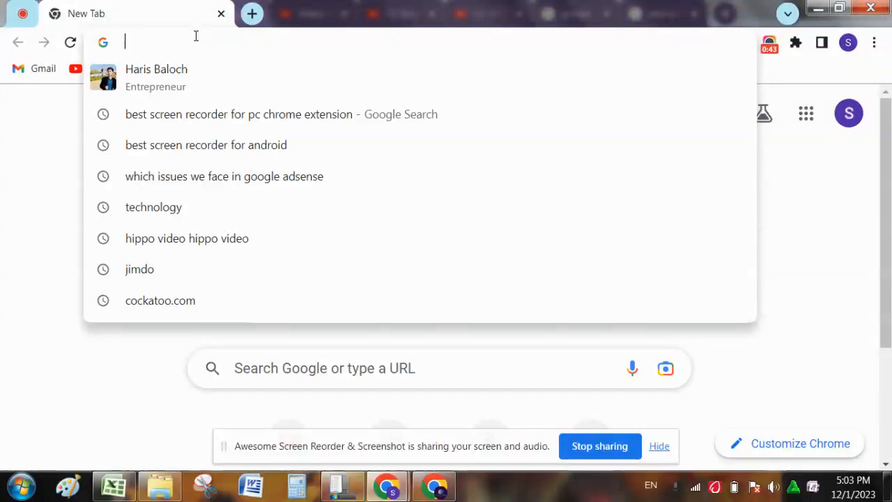
{"action": "type", "text": "Ji"}
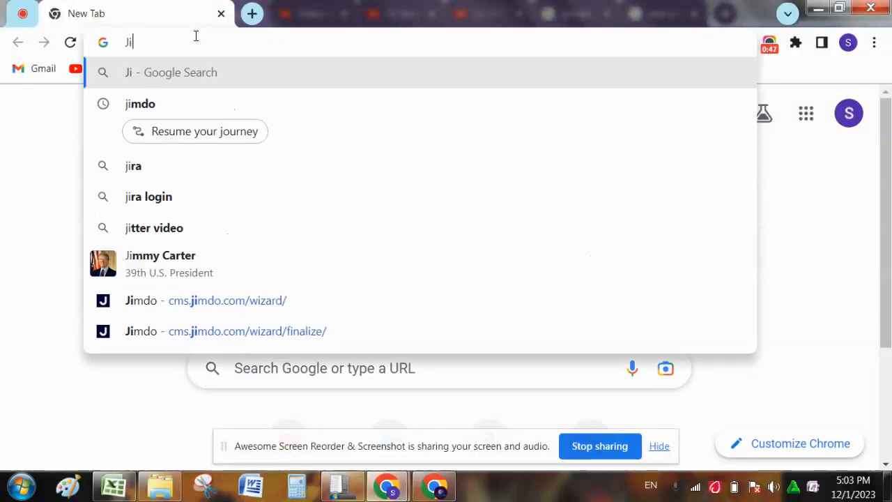
{"action": "type", "text": "m"}
{"action": "left_click", "coordinate": [133, 111]}
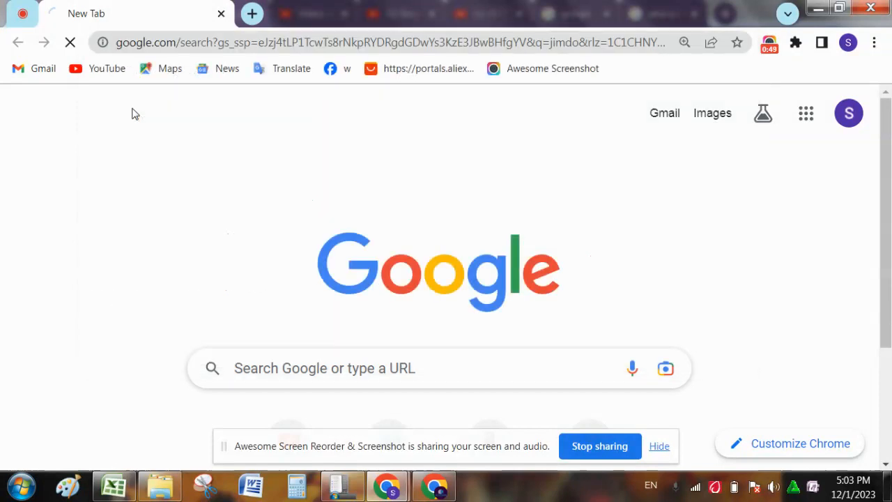
- Open Jimdo's official website from the top search result
{"action": "scroll", "coordinate": [134, 108], "scroll_direction": "down", "scroll_amount": 1}
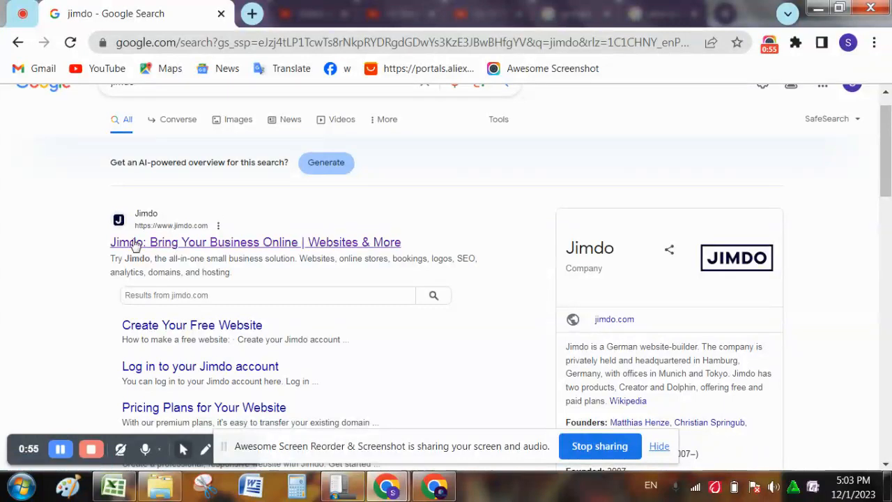
{"action": "left_click", "coordinate": [299, 242]}
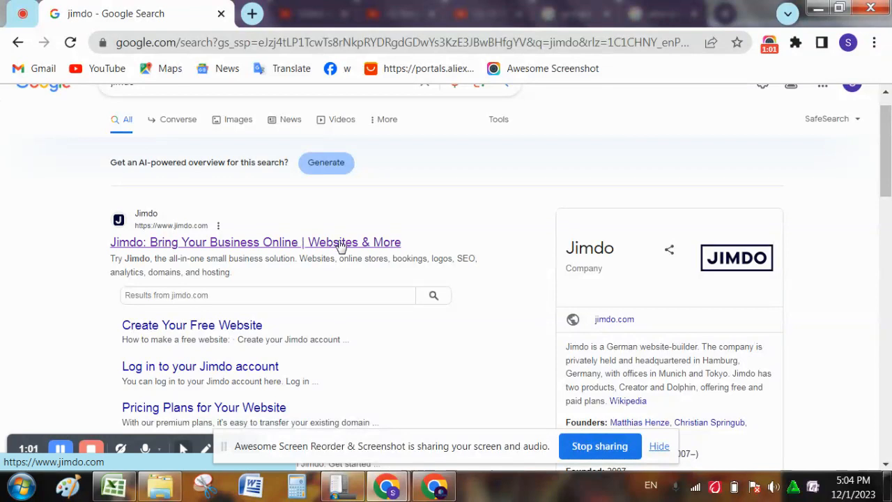
{"action": "left_click", "coordinate": [662, 448]}
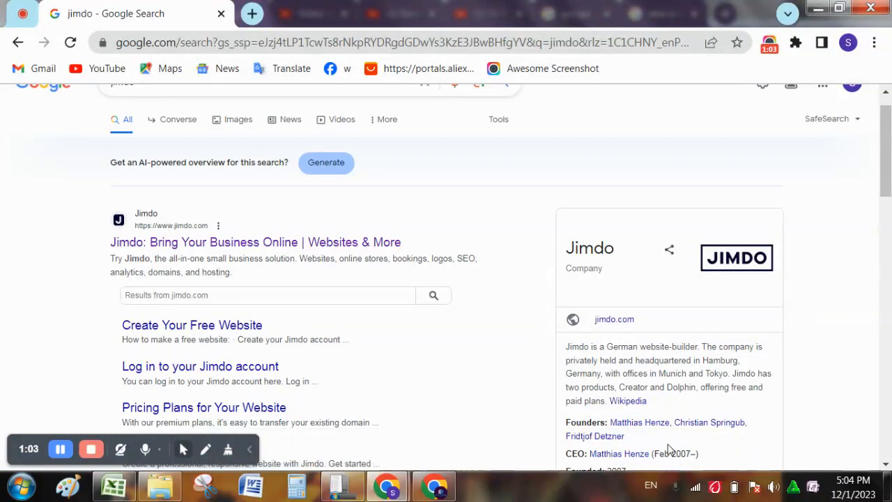
- Go to jimdo.com, log in and continue with the Google account to reach the dashboard
{"action": "left_click", "coordinate": [290, 240]}
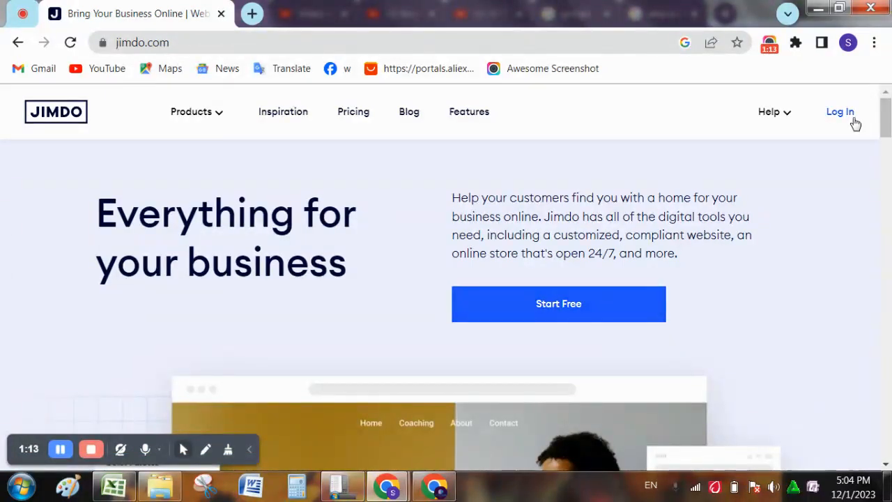
{"action": "left_click", "coordinate": [831, 115]}
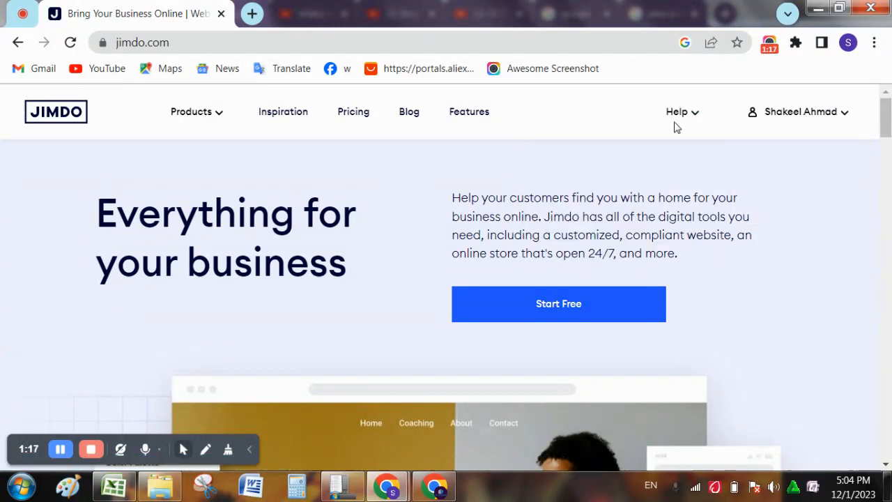
{"action": "mouse_move", "coordinate": [788, 103]}
{"action": "mouse_move", "coordinate": [889, 120]}
{"action": "left_mouse_down"}
{"action": "mouse_move", "coordinate": [888, 140]}
{"action": "mouse_move", "coordinate": [887, 120]}
{"action": "left_mouse_up"}
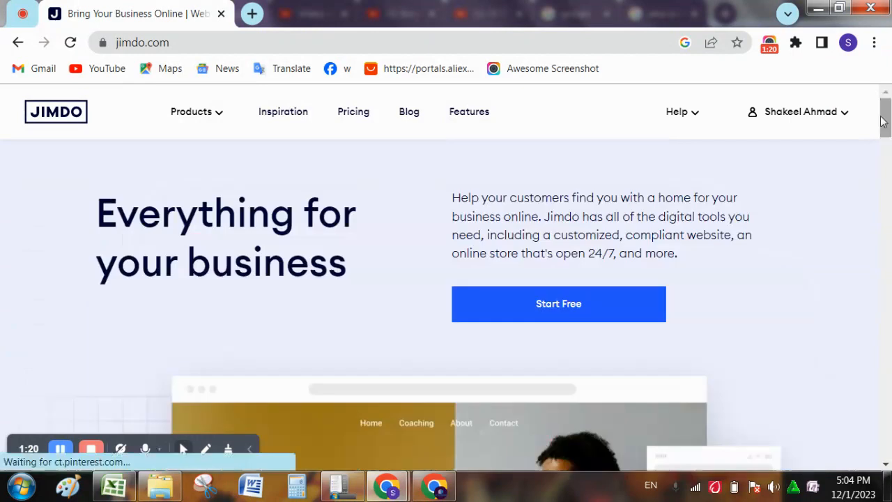
{"action": "left_click", "coordinate": [621, 300]}
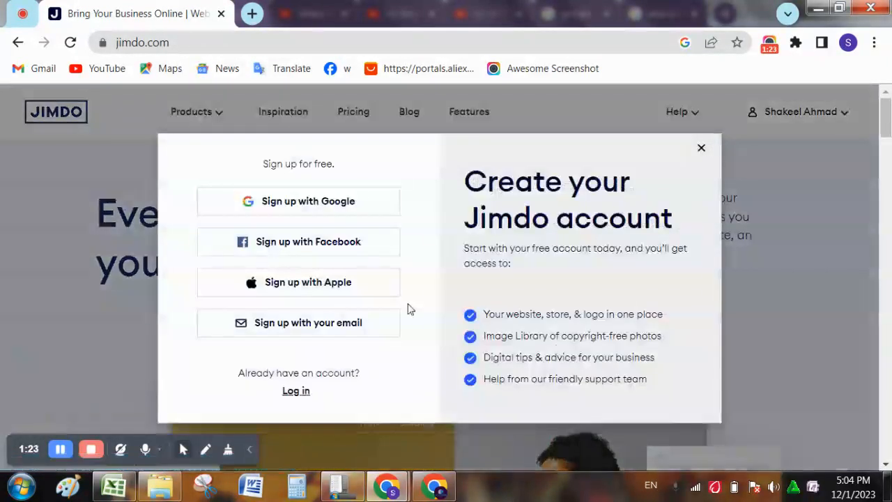
{"action": "left_click", "coordinate": [296, 393]}
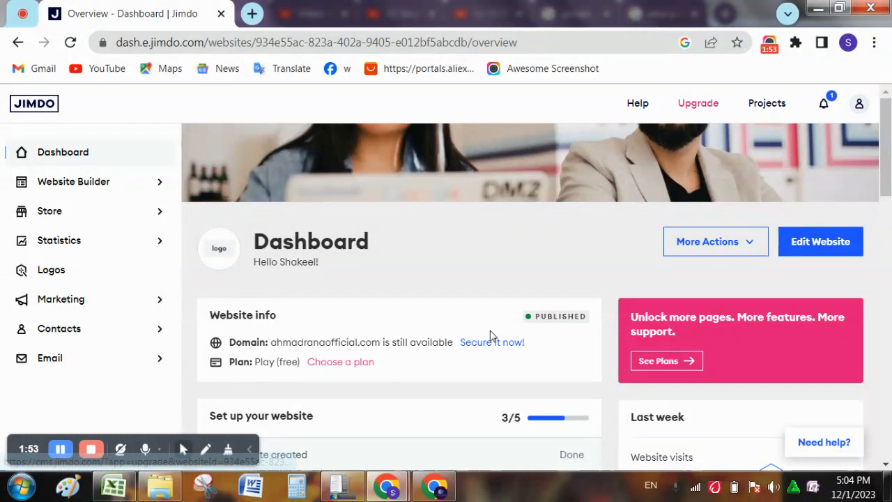
- Open the website in the Jimdo editor and scroll through the homepage
{"action": "left_click", "coordinate": [810, 244]}
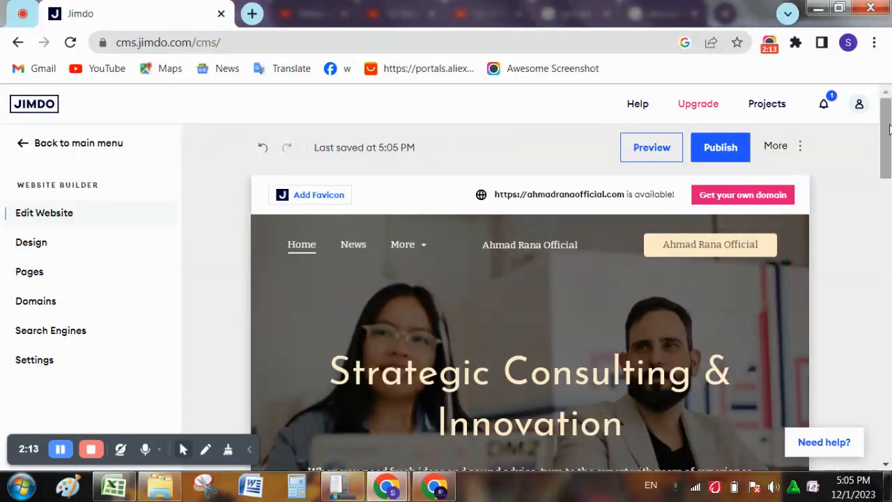
{"action": "mouse_move", "coordinate": [889, 137]}
{"action": "left_mouse_down"}
{"action": "mouse_move", "coordinate": [889, 377]}
{"action": "mouse_move", "coordinate": [887, 139]}
{"action": "left_mouse_up"}
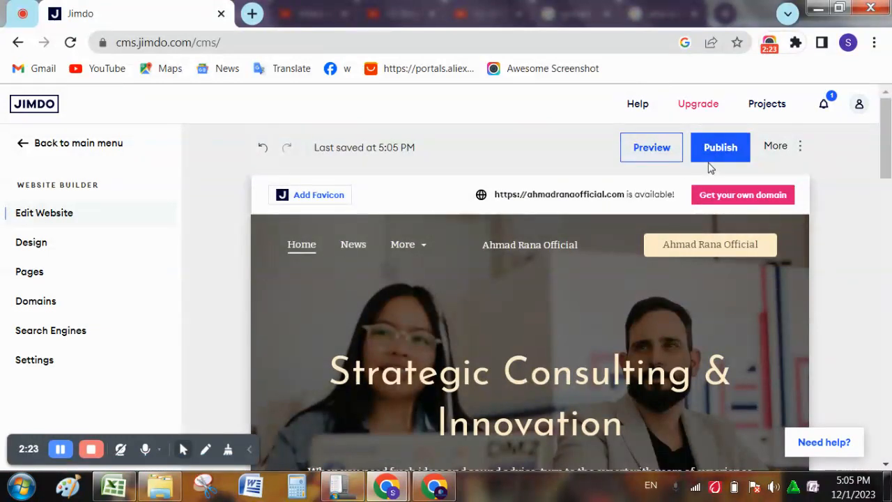
{"action": "left_click", "coordinate": [641, 155]}
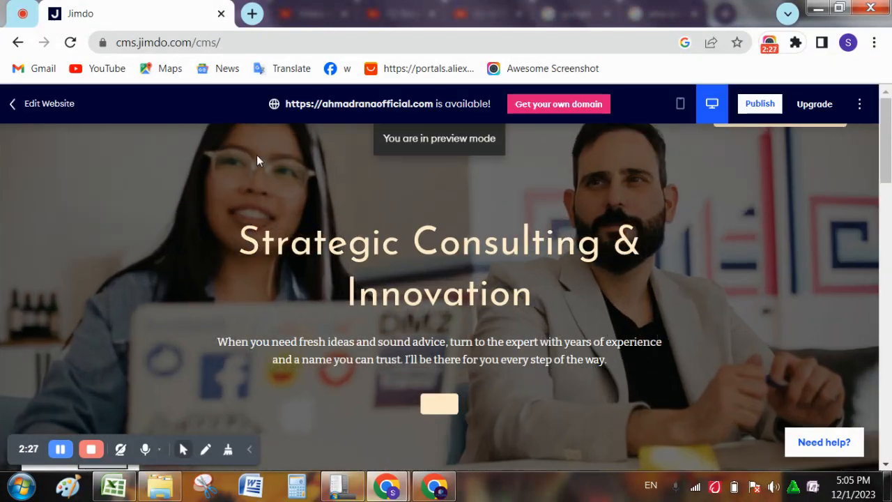
{"action": "scroll", "coordinate": [432, 232], "scroll_direction": "down", "scroll_amount": 10}
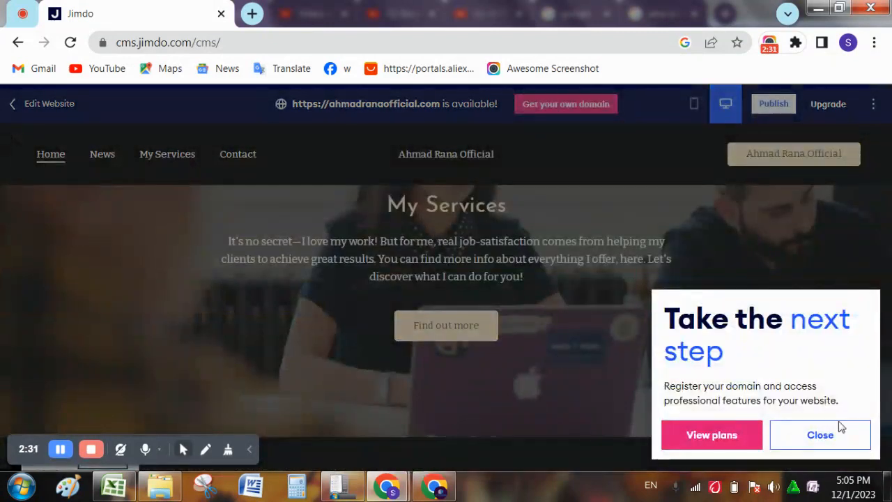
{"action": "left_click", "coordinate": [850, 435]}
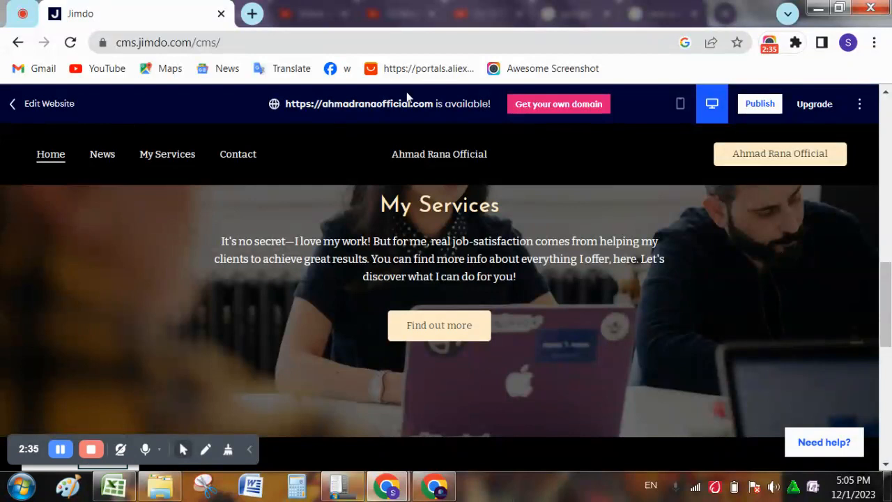
{"action": "scroll", "coordinate": [354, 121], "scroll_direction": "up", "scroll_amount": 10}
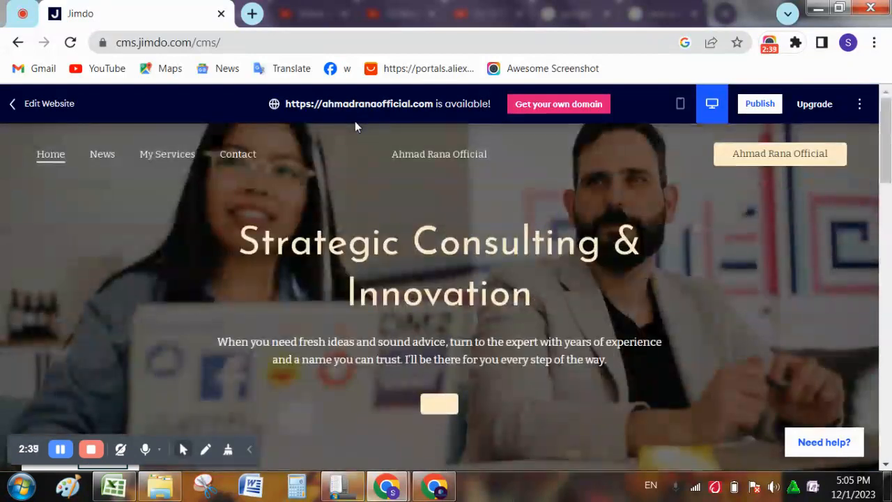
{"action": "left_click", "coordinate": [12, 106]}
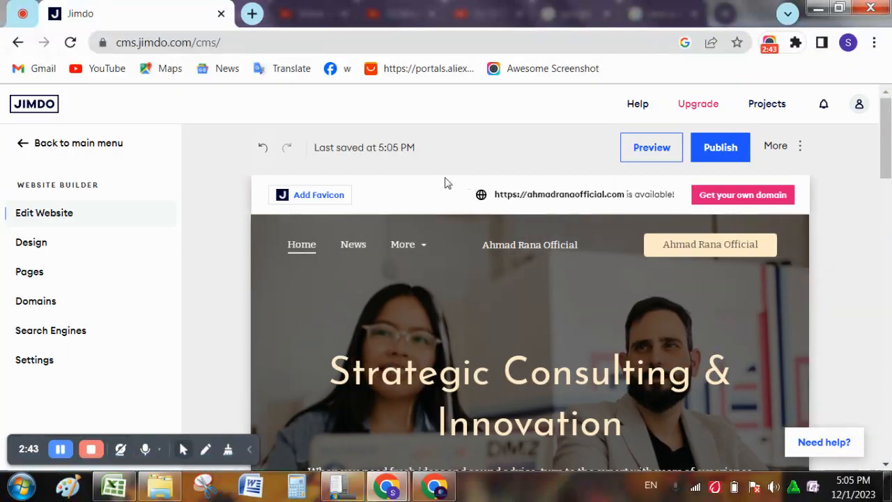
- Replace the hero heading 'Strategic Consulting & Innovation' with 'Our Lesson Bind Your Mind'
{"action": "scroll", "coordinate": [603, 406], "scroll_direction": "down", "scroll_amount": 3}
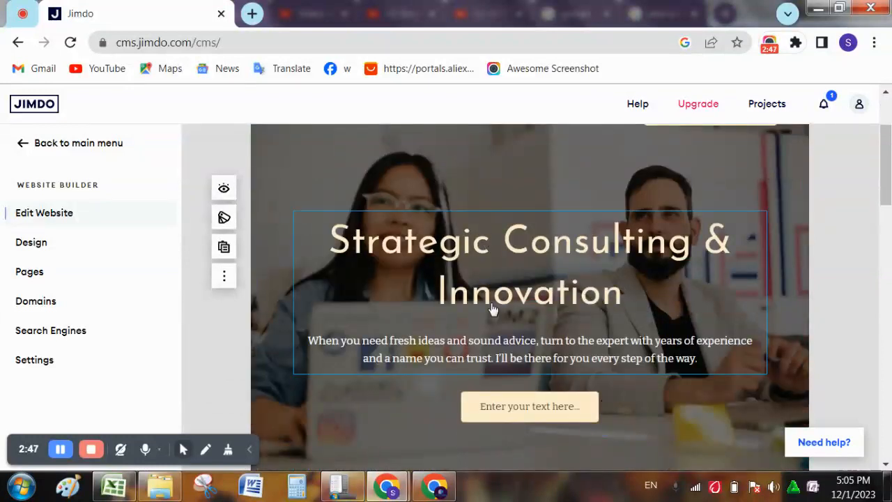
{"action": "left_click", "coordinate": [374, 305]}
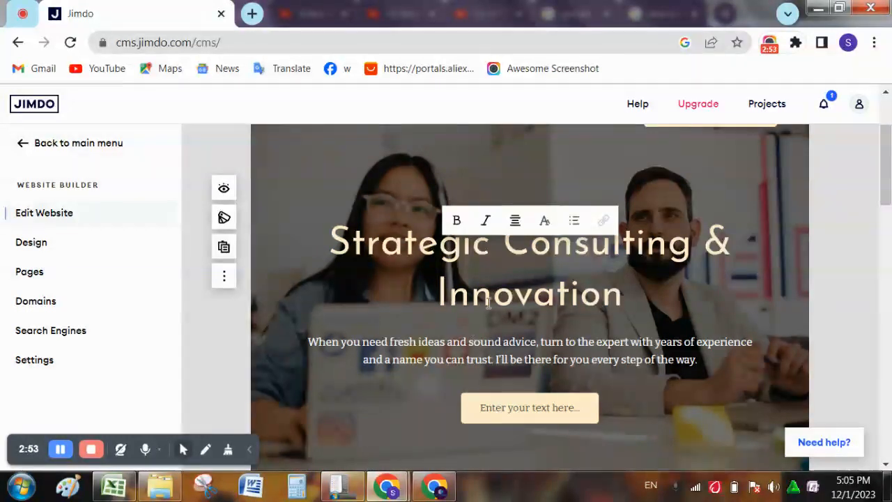
{"action": "key", "text": "ctrl+a"}
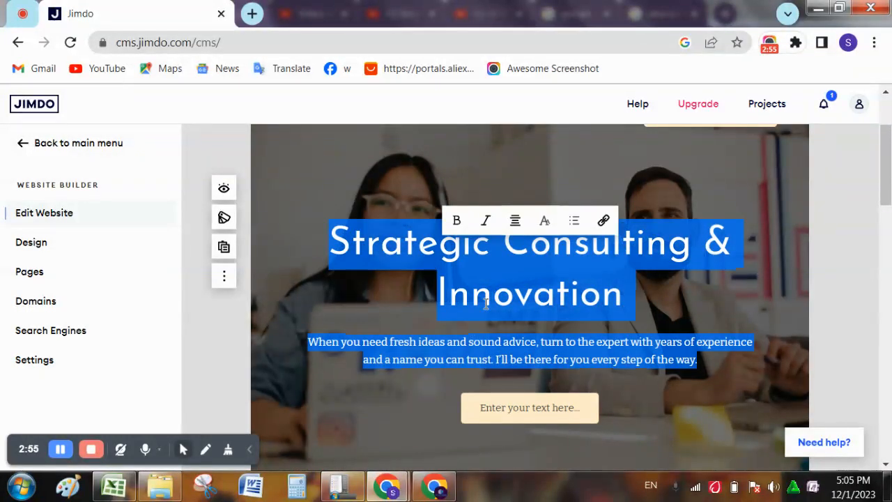
{"action": "left_click", "coordinate": [486, 303]}
{"action": "left_click_drag", "start_coordinate": [326, 240], "coordinate": [632, 318]}
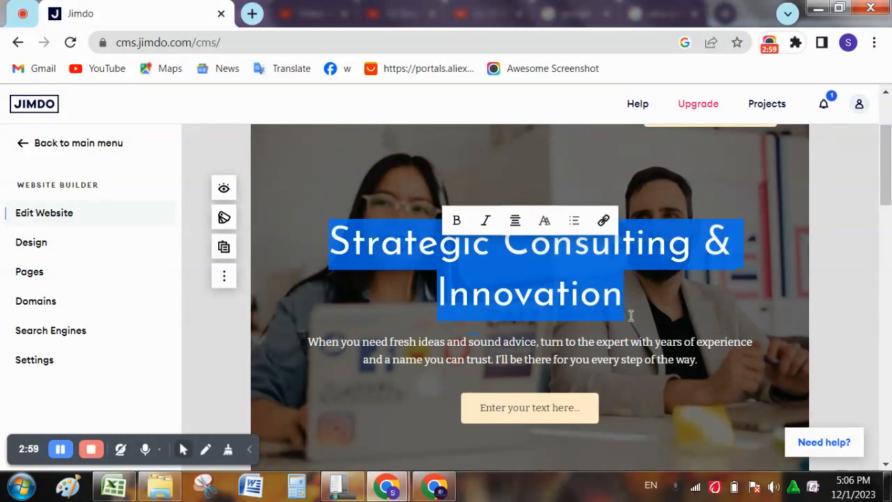
{"action": "key", "text": "BackSpace"}
{"action": "type", "text": "Our"}
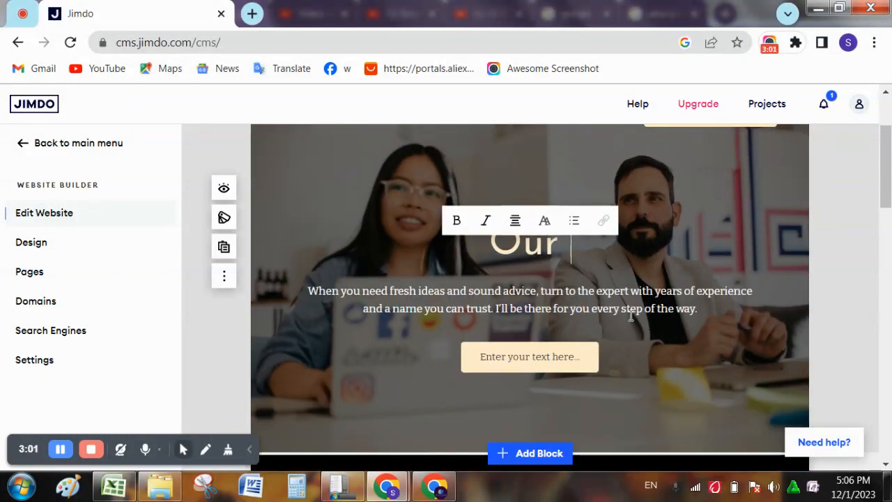
{"action": "key", "text": "BackSpace"}
{"action": "key", "text": "BackSpace"}
{"action": "key", "text": "BackSpace"}
{"action": "key", "text": "BackSpace"}
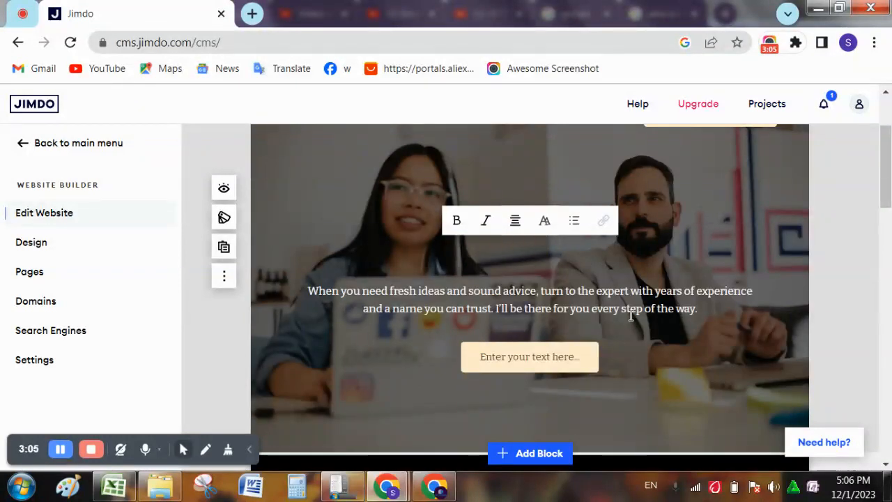
{"action": "type", "text": "O"}
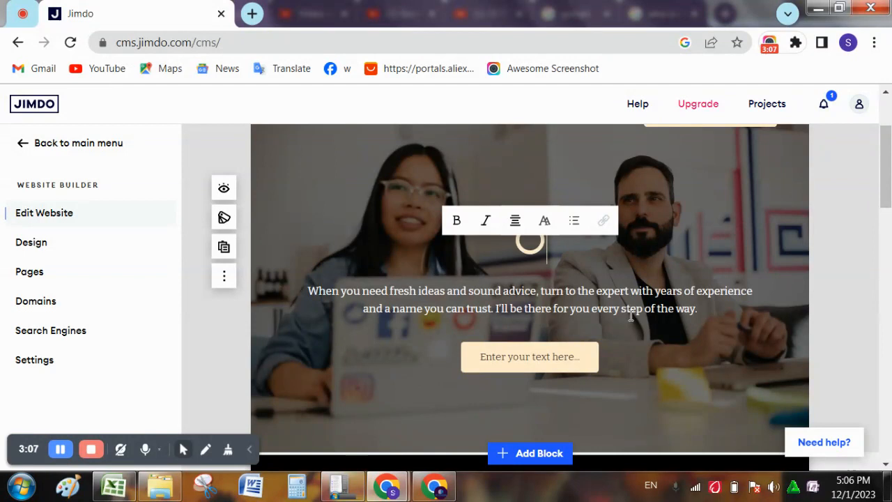
{"action": "type", "text": "ur"}
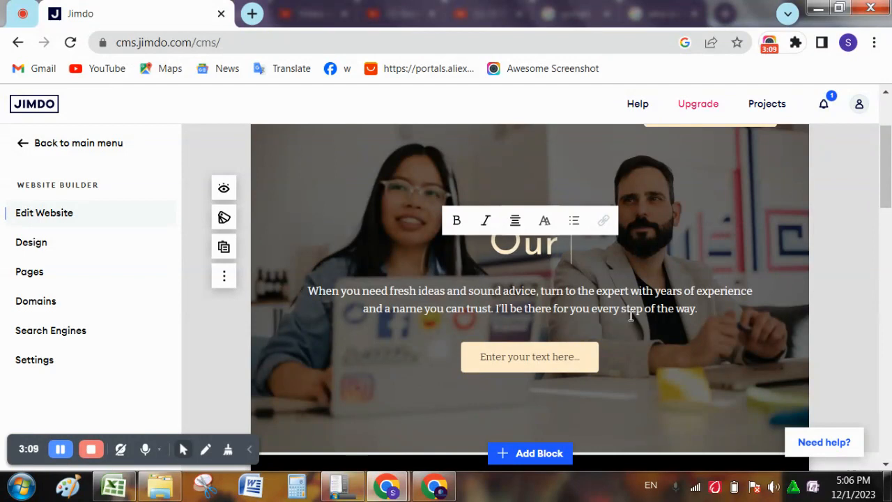
{"action": "type", "text": " Lesson"}
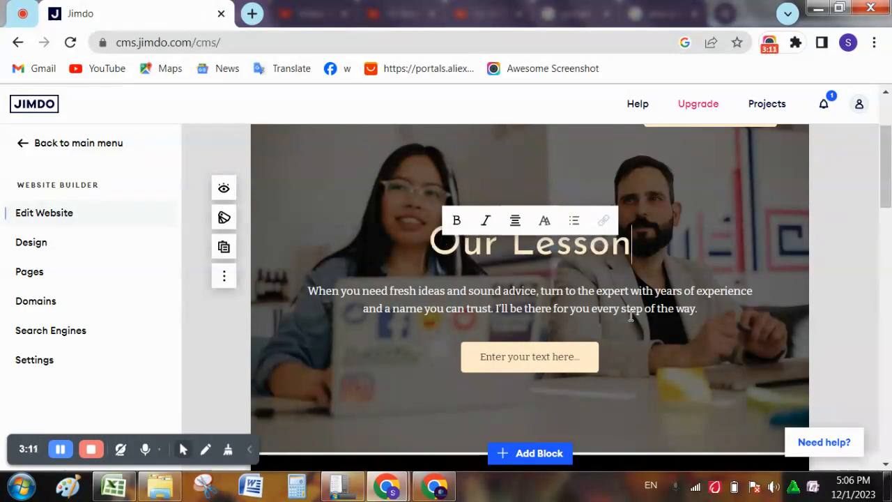
{"action": "type", "text": " Bin"}
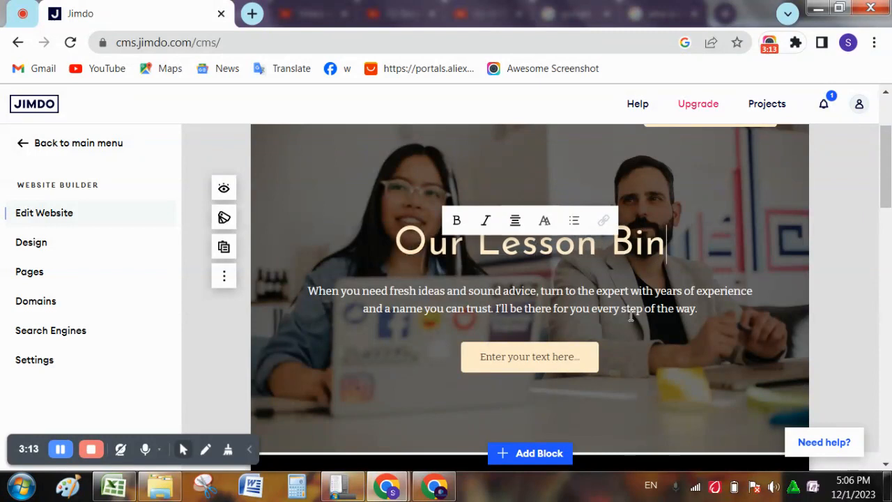
{"action": "type", "text": "d yo"}
{"action": "key", "text": "BackSpace"}
{"action": "key", "text": "BackSpace"}
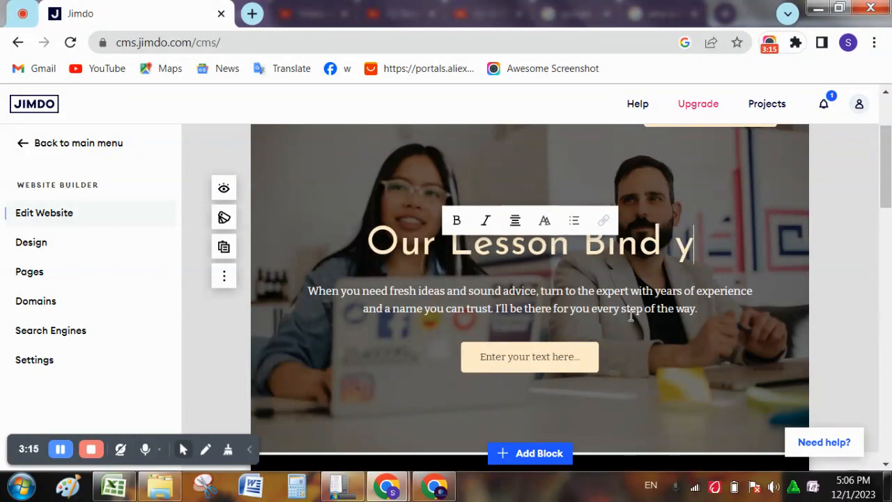
{"action": "type", "text": "Your "}
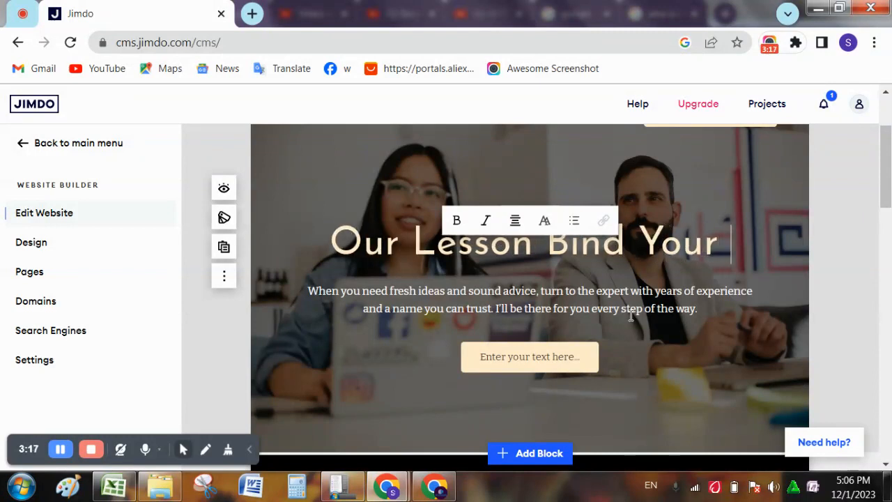
{"action": "type", "text": "Mind"}
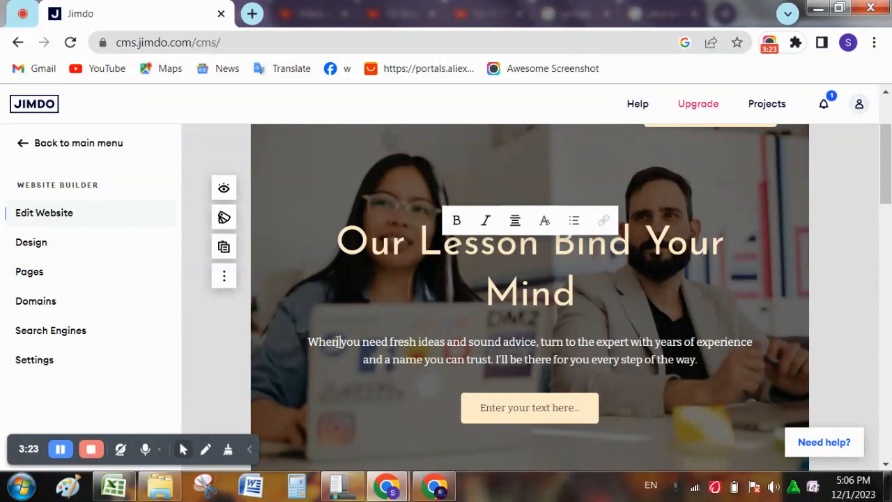
- Overwrite the paragraph under the heading with 'YOUR TECHNICAL OR MIND TEACHER'
{"action": "left_click_drag", "start_coordinate": [308, 341], "coordinate": [703, 361]}
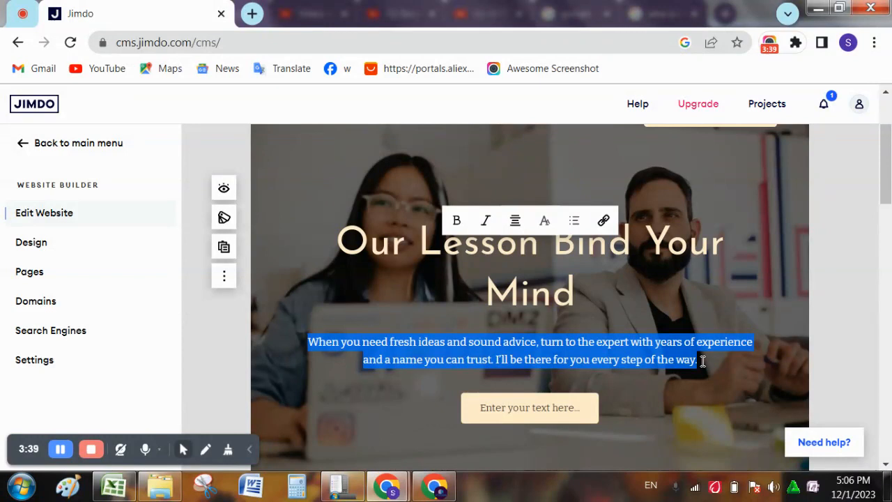
{"action": "type", "text": "YOUR"}
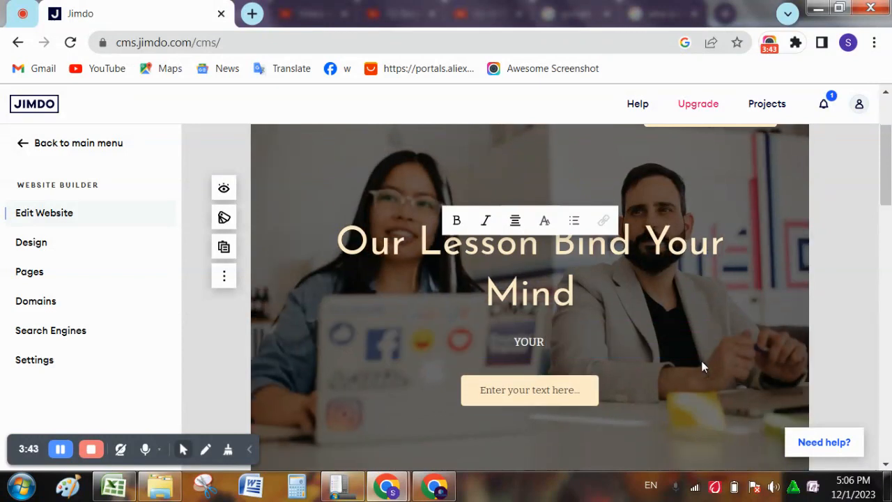
{"action": "type", "text": " TECHN"}
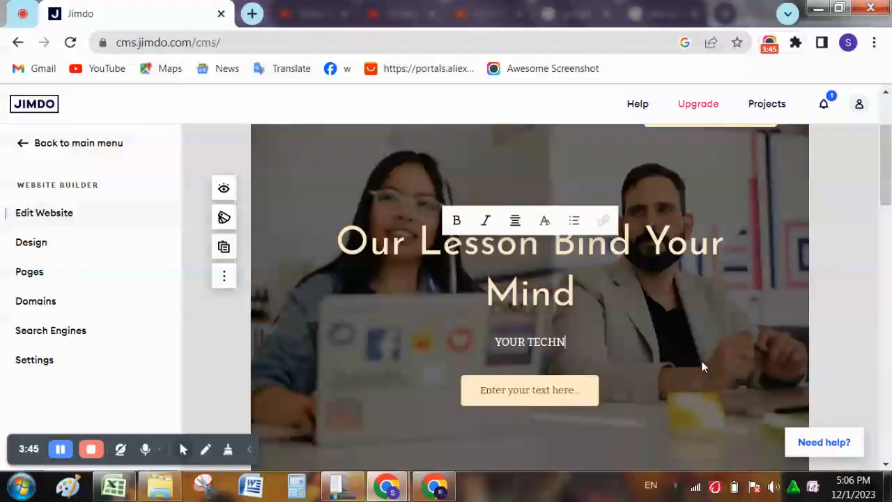
{"action": "type", "text": "ICAL OR"}
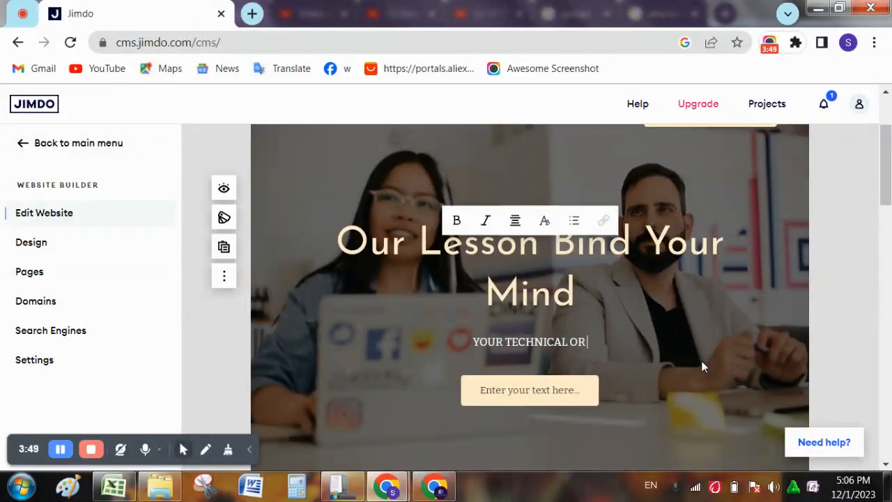
{"action": "type", "text": " MIND TEACHER"}
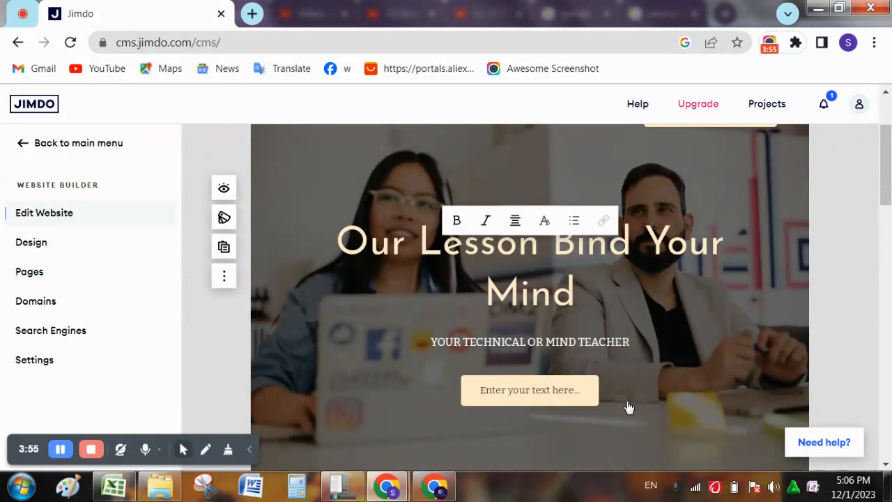
- Change the hero button label to 'EMAIL US'
{"action": "left_click", "coordinate": [570, 394]}
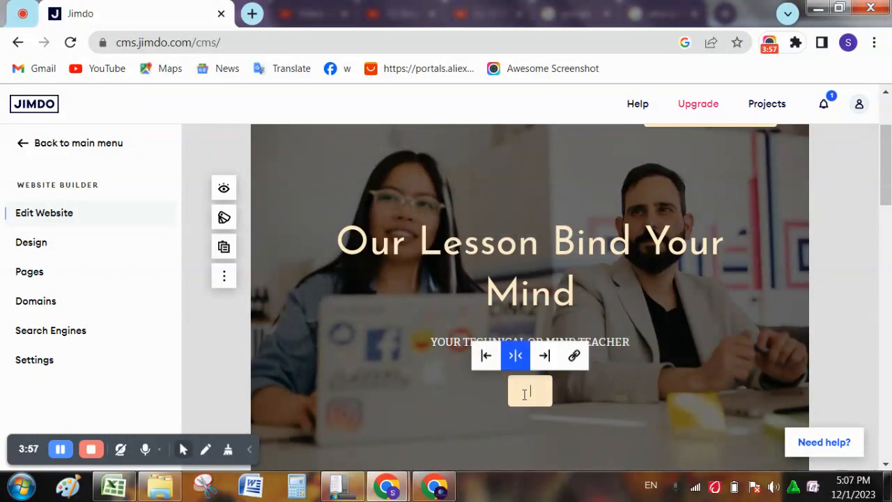
{"action": "left_click", "coordinate": [574, 358]}
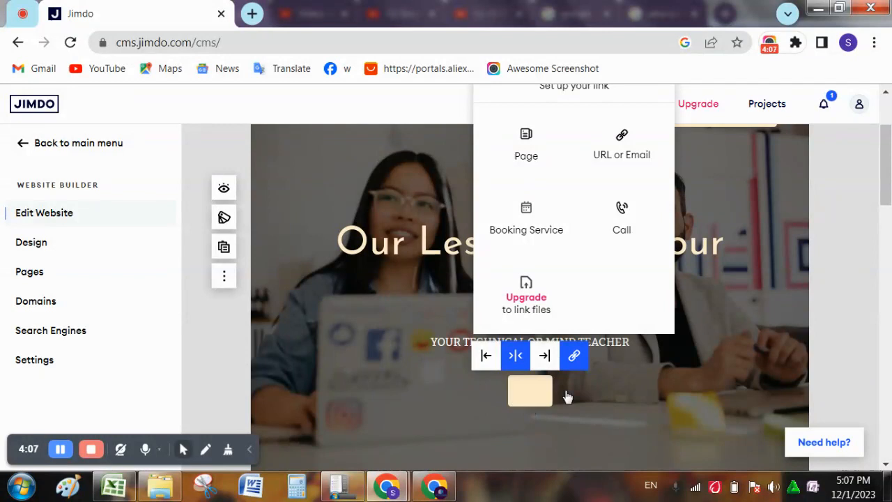
{"action": "left_click", "coordinate": [564, 396]}
{"action": "left_click", "coordinate": [529, 391]}
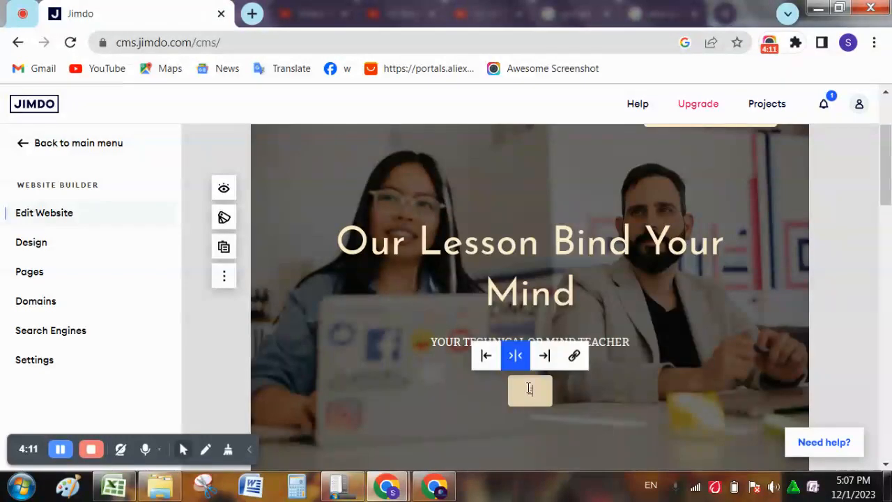
{"action": "type", "text": "EMAIL"}
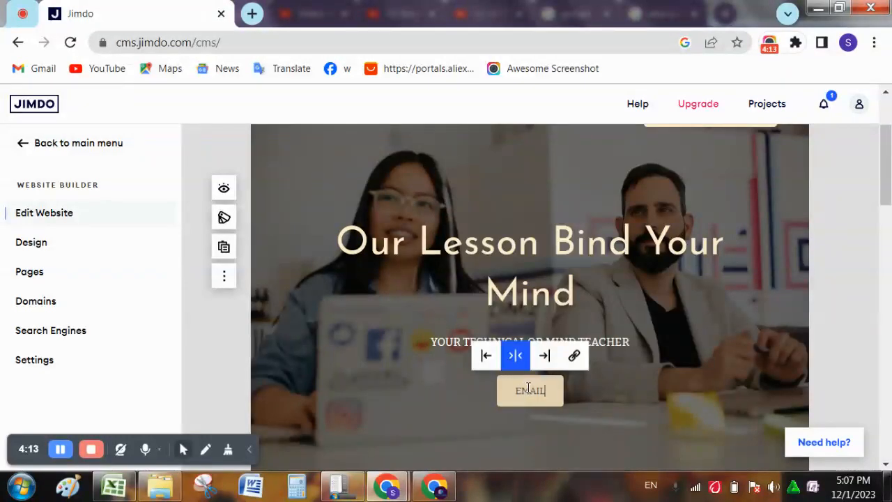
{"action": "type", "text": " US"}
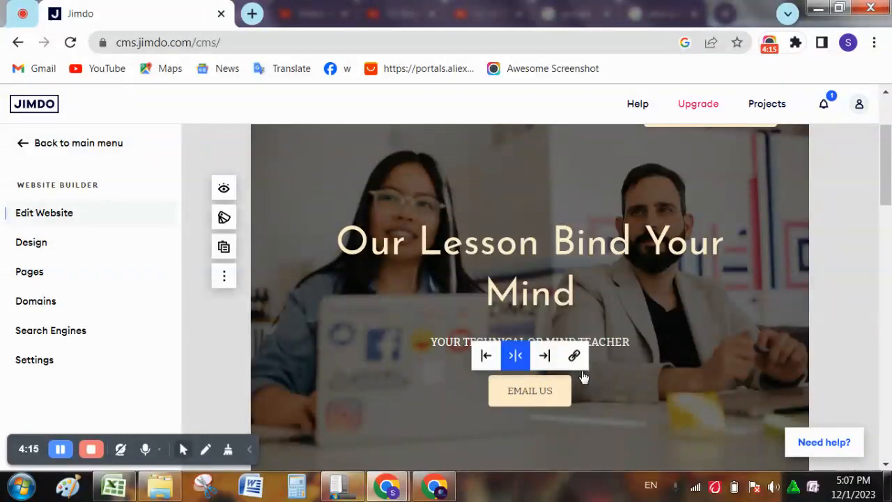
- Link the hero button to the contact e-mail address
{"action": "left_click", "coordinate": [575, 357]}
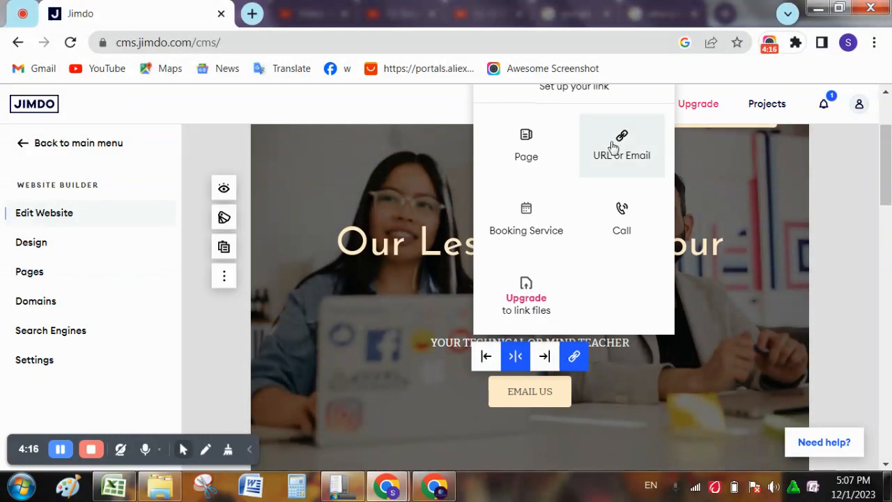
{"action": "left_click", "coordinate": [610, 147]}
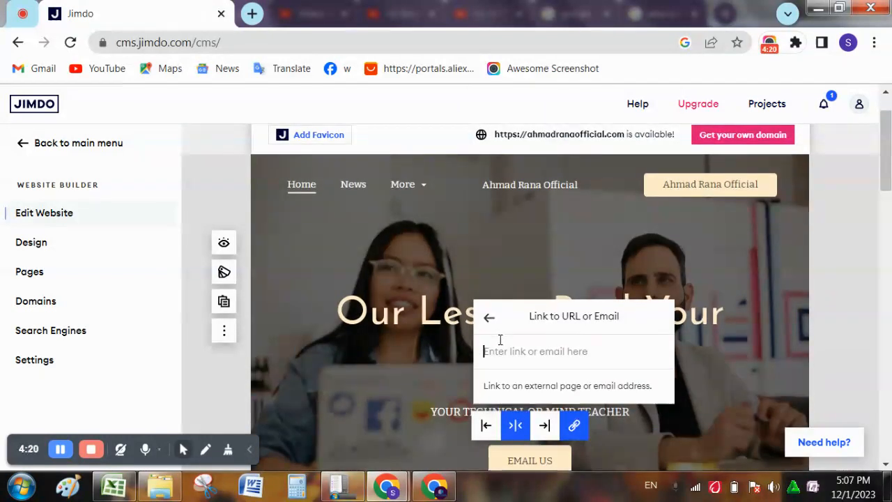
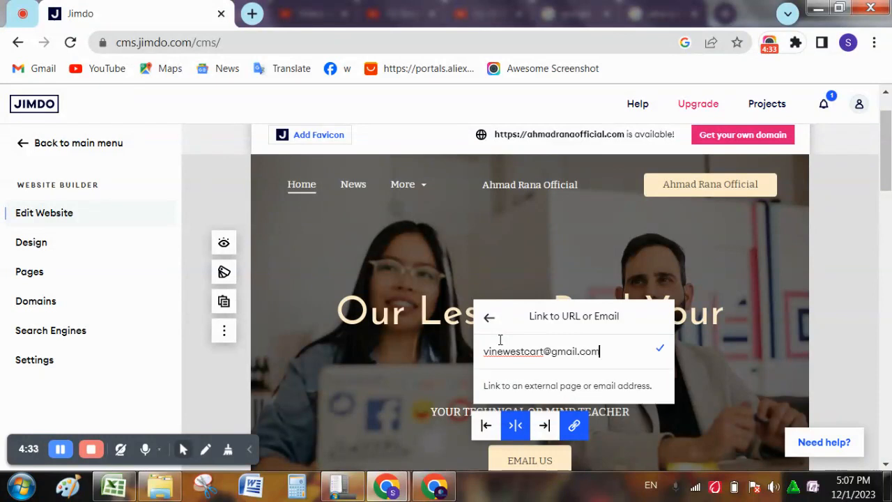
{"action": "left_click", "coordinate": [678, 404]}
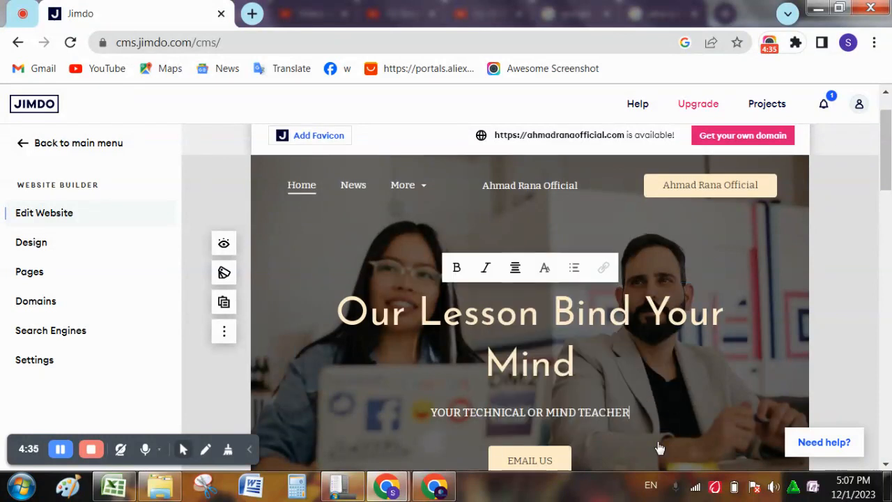
{"action": "left_click_drag", "start_coordinate": [890, 201], "coordinate": [890, 276]}
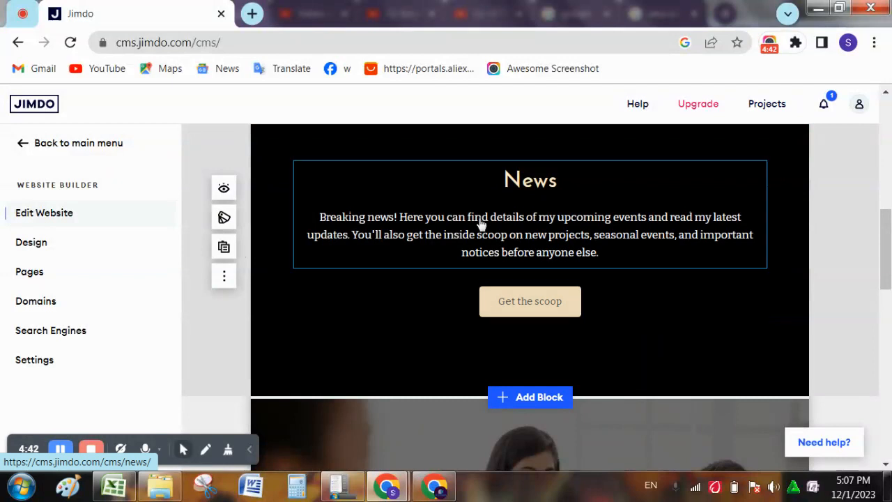
{"action": "left_click_drag", "start_coordinate": [890, 262], "coordinate": [883, 105]}
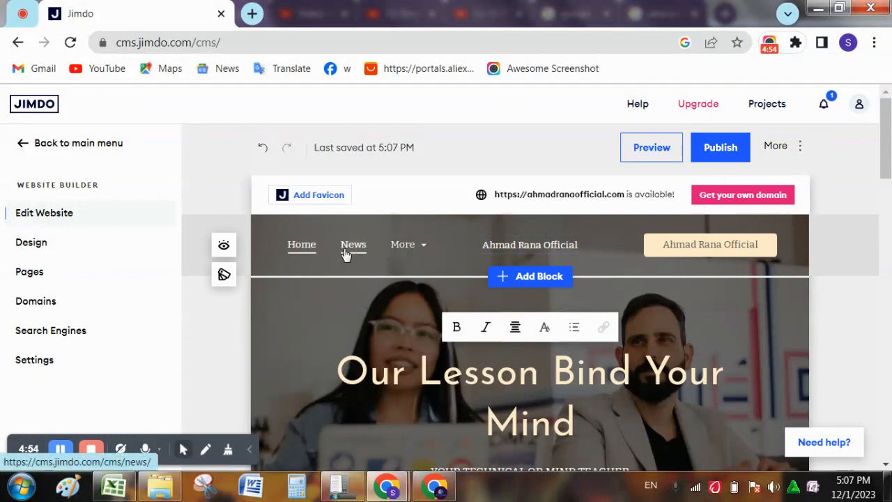
{"action": "mouse_move", "coordinate": [408, 244]}
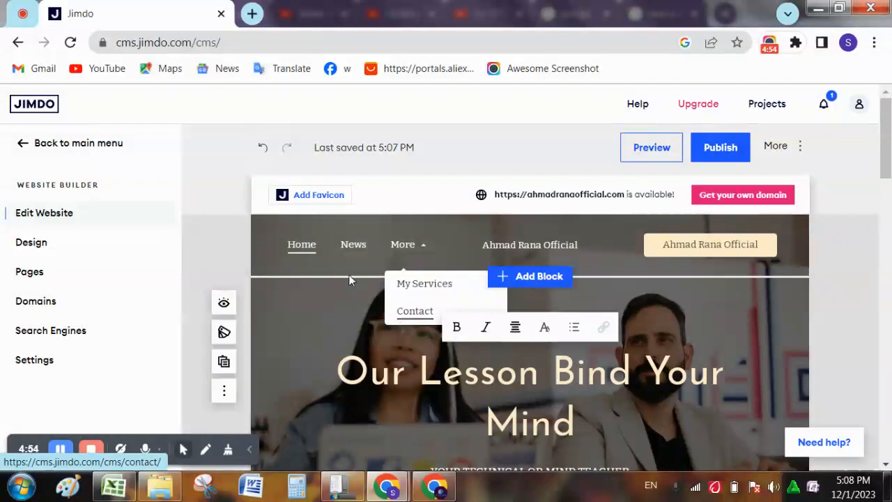
- Publish the site, review the live homepage in a new tab, then return to the editor
{"action": "left_click", "coordinate": [722, 148]}
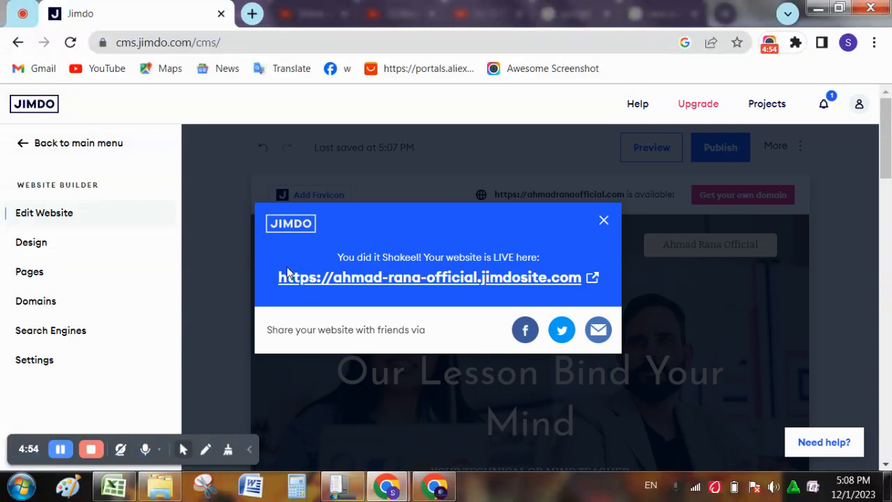
{"action": "left_click", "coordinate": [598, 277]}
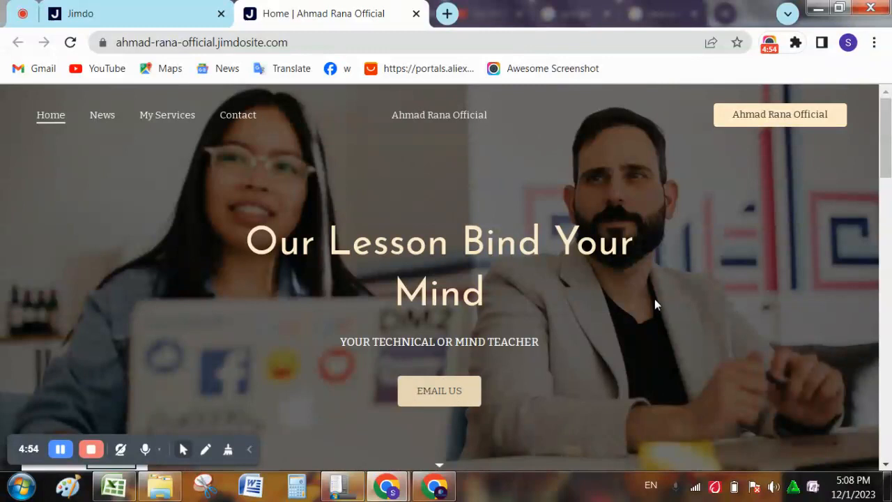
{"action": "scroll", "coordinate": [867, 202], "scroll_direction": "down", "scroll_amount": 3}
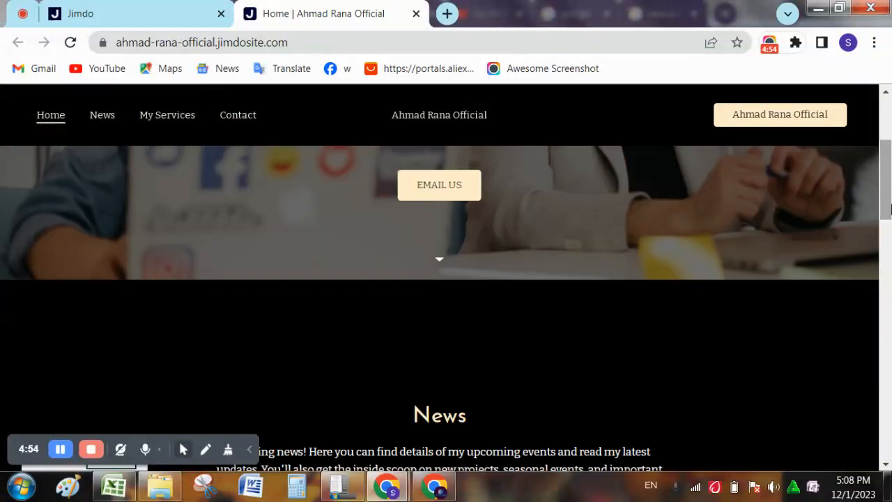
{"action": "scroll", "coordinate": [890, 209], "scroll_direction": "down", "scroll_amount": 4}
{"action": "left_click_drag", "start_coordinate": [890, 241], "coordinate": [859, 86]}
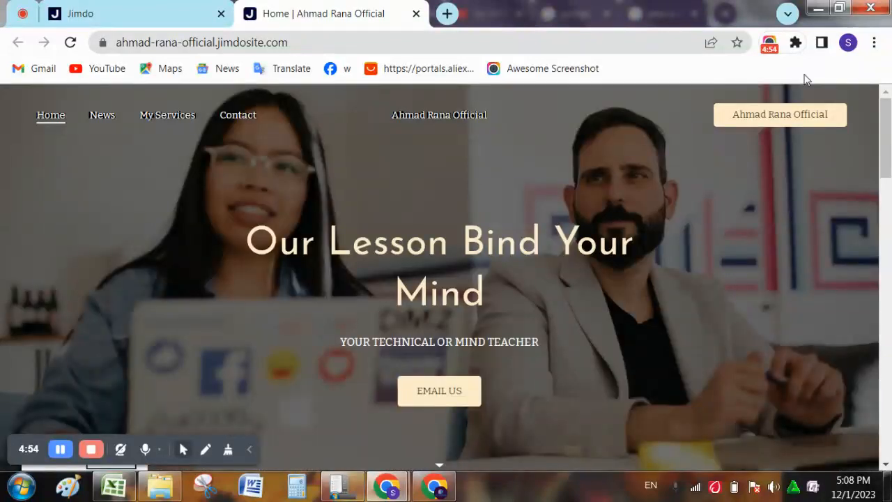
{"action": "left_click", "coordinate": [141, 6]}
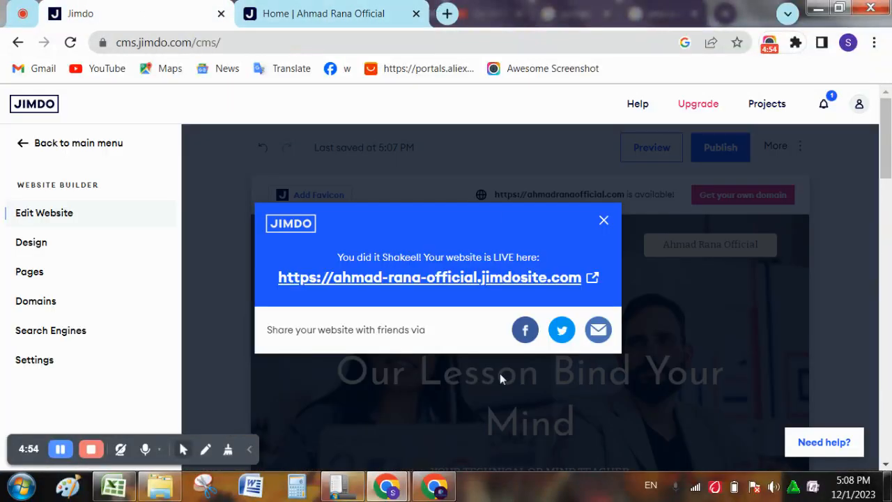
{"action": "left_click", "coordinate": [603, 220]}
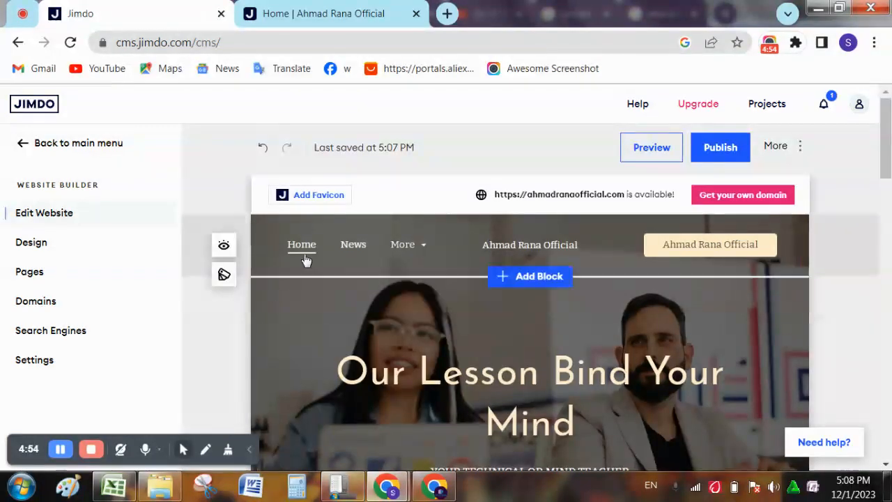
{"action": "left_click", "coordinate": [359, 253]}
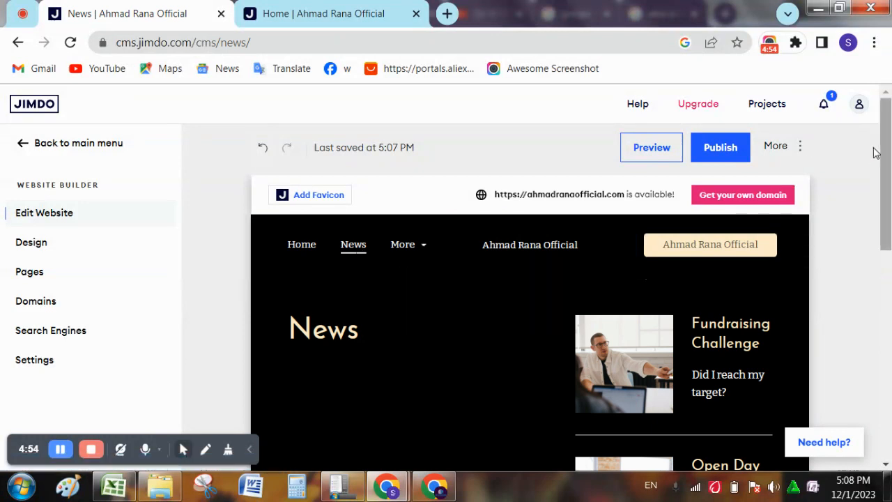
{"action": "left_click", "coordinate": [273, 10]}
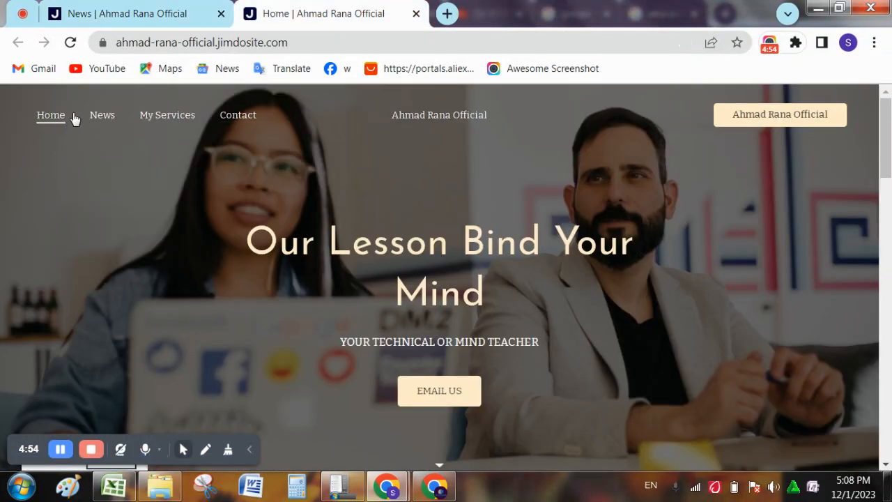
{"action": "left_click", "coordinate": [93, 118]}
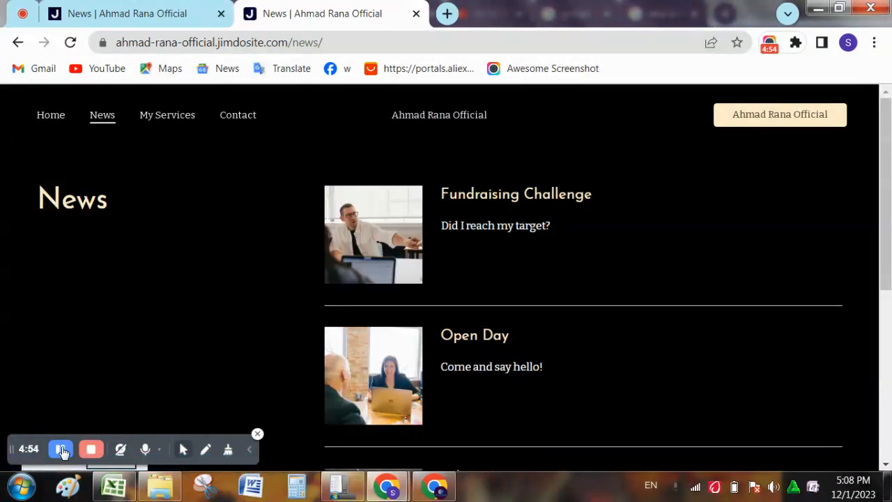
{"action": "left_click", "coordinate": [60, 450]}
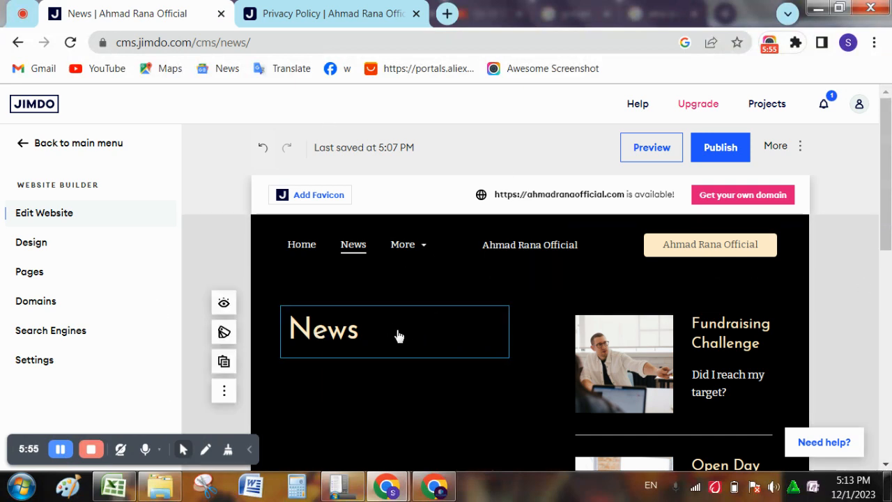
- Change the page heading from 'News' to 'Explore'
{"action": "left_click", "coordinate": [330, 330]}
{"action": "double_click", "coordinate": [330, 330]}
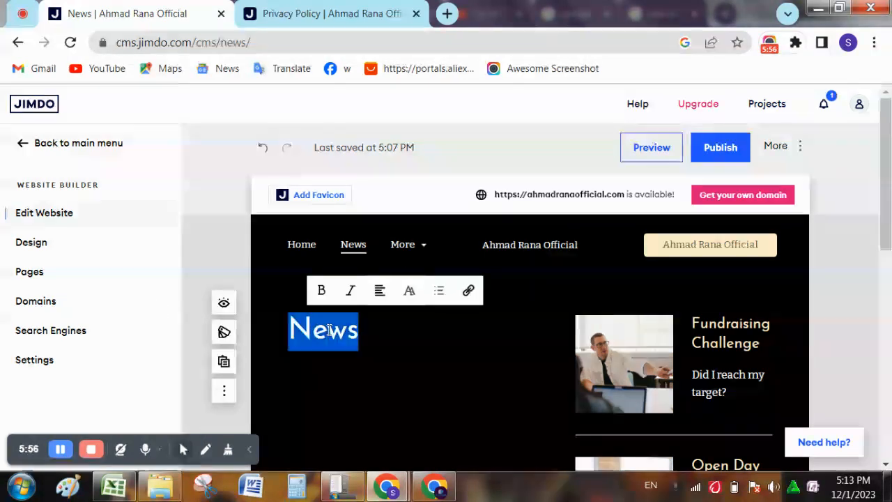
{"action": "type", "text": "Expo"}
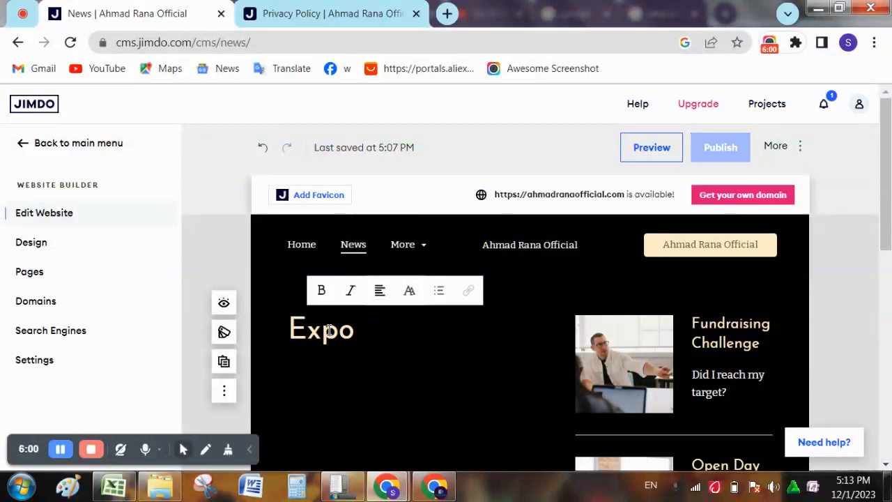
{"action": "key", "text": "BackSpace"}
{"action": "type", "text": "lore"}
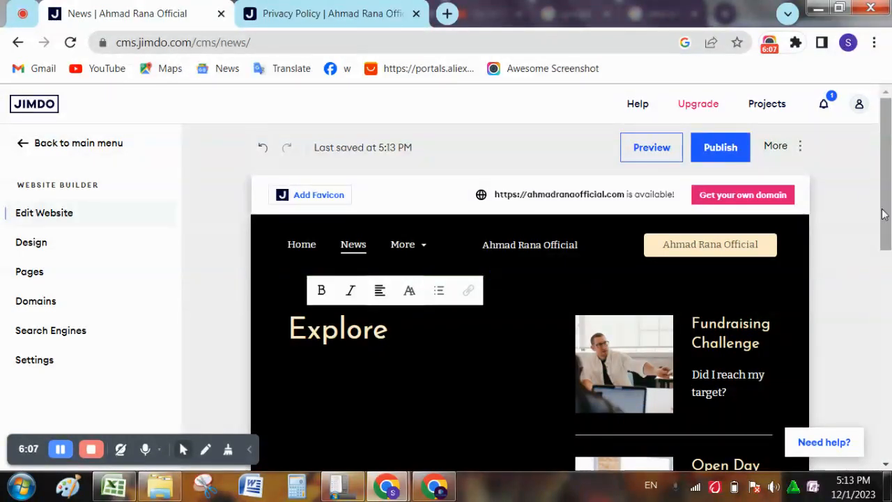
- Open the footer's Privacy Policy page, skim its placeholder text, and open a new tab
{"action": "left_click_drag", "start_coordinate": [883, 214], "coordinate": [889, 420]}
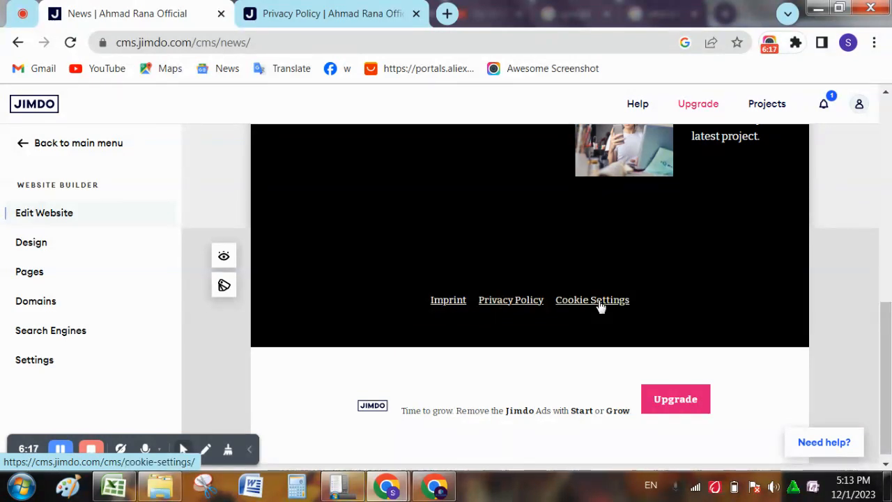
{"action": "left_click", "coordinate": [493, 300]}
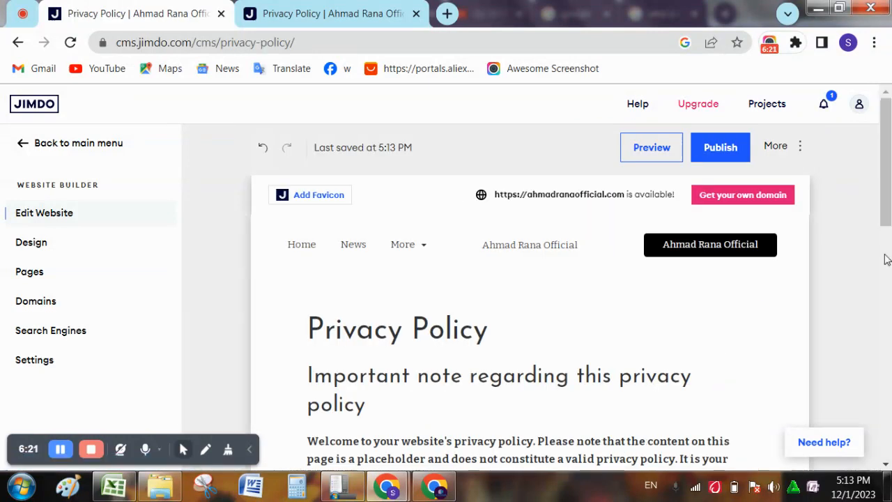
{"action": "left_click_drag", "start_coordinate": [886, 218], "coordinate": [883, 310]}
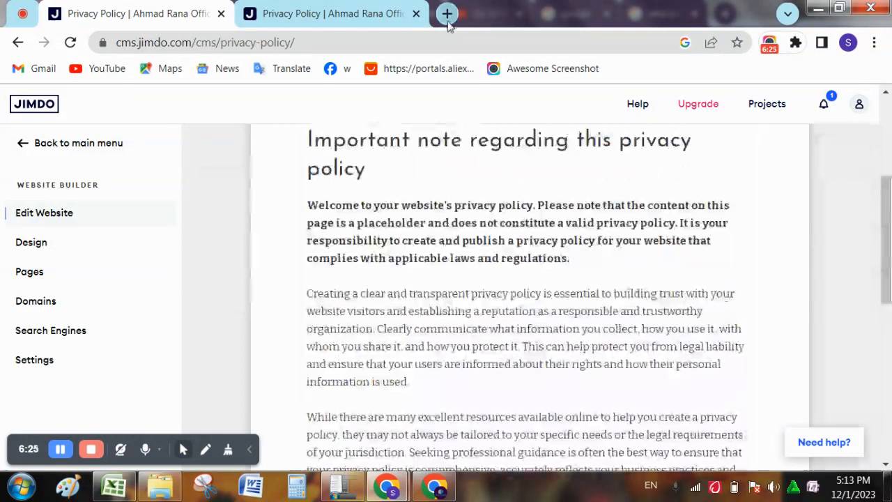
{"action": "left_click", "coordinate": [447, 13]}
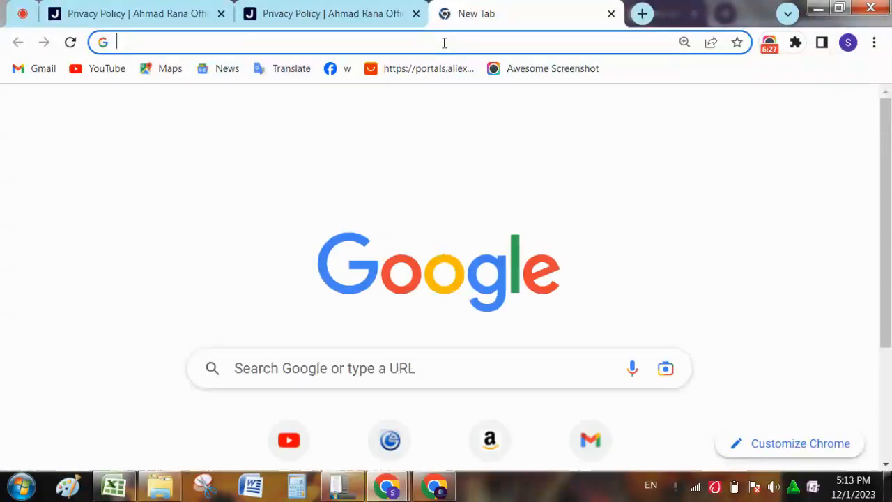
- Search Google for 'privacy policy generator' and open privacypolicygenerator.info
{"action": "type", "text": "pr"}
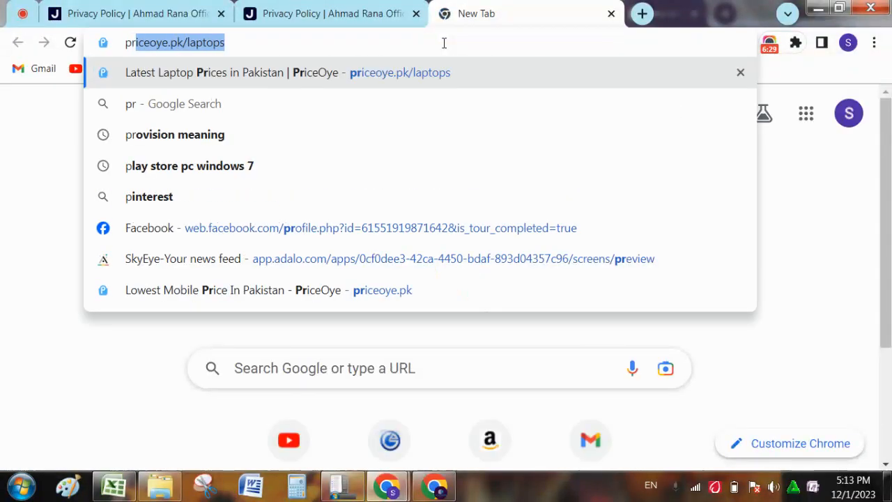
{"action": "type", "text": "ivs"}
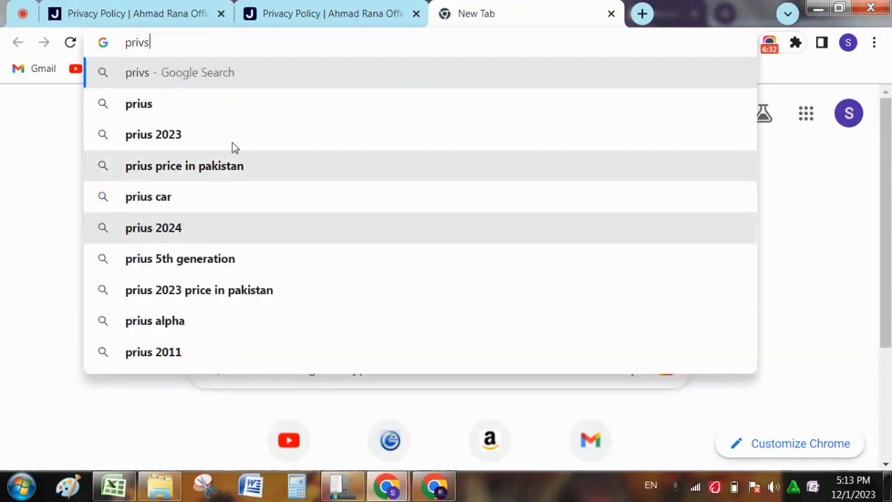
{"action": "key", "text": "BackSpace"}
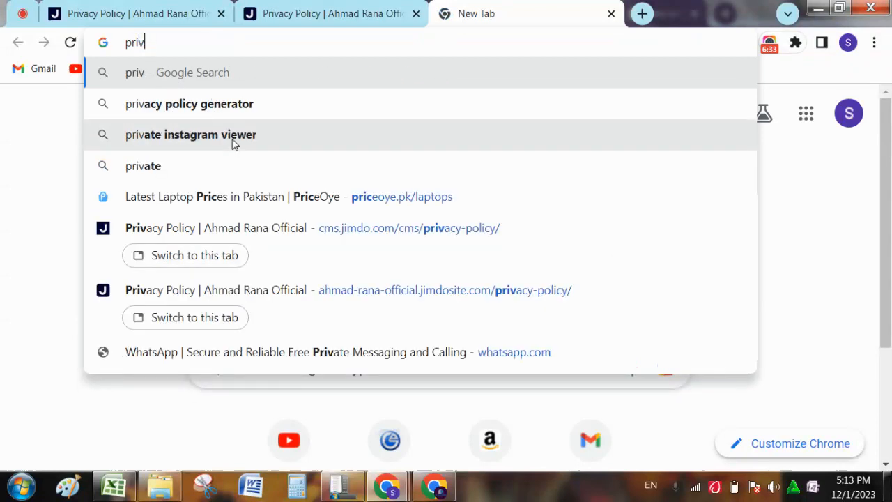
{"action": "left_click", "coordinate": [197, 112]}
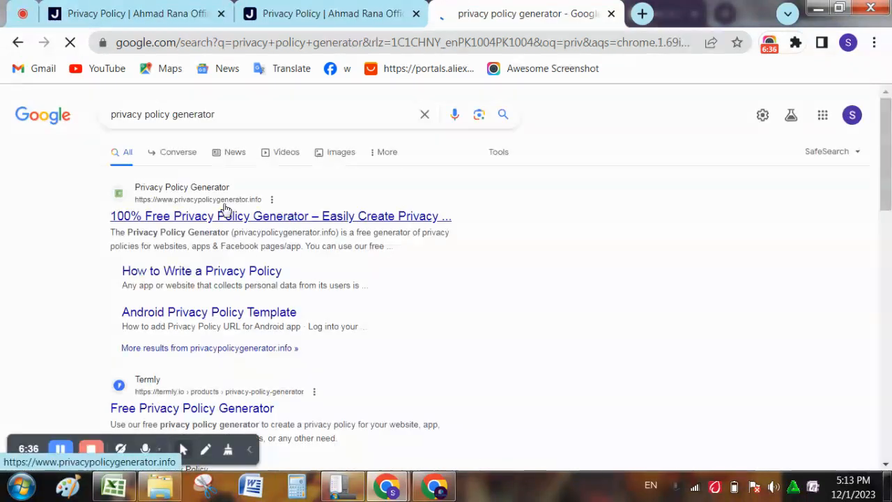
{"action": "left_click", "coordinate": [220, 217]}
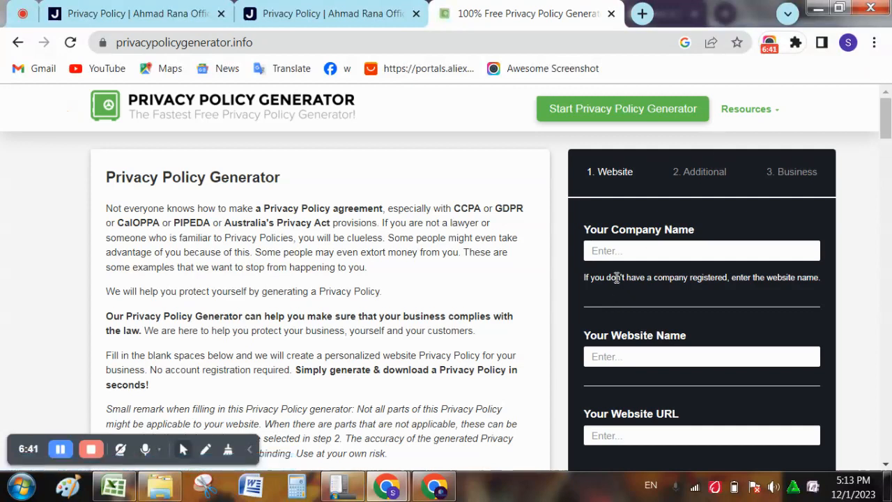
- Enter the site owner's name as Your Company Name and paste it into Your Website Name
{"action": "left_click", "coordinate": [611, 249]}
{"action": "type", "text": "Ahmad"}
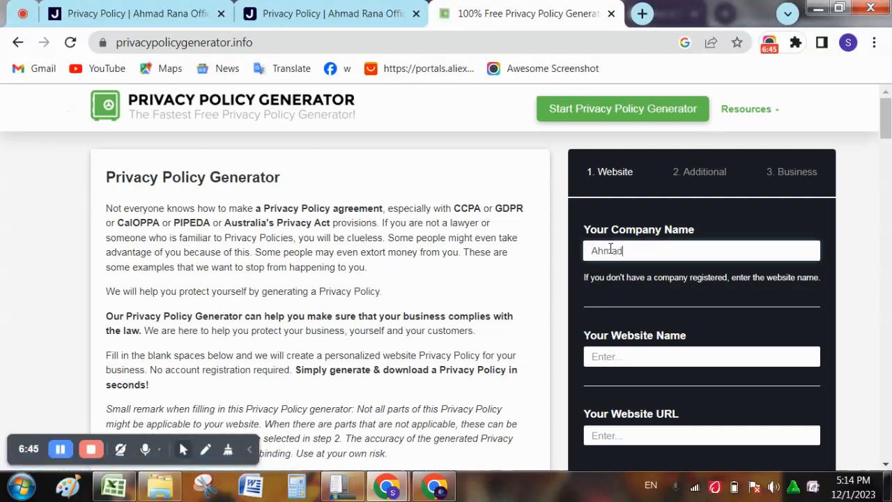
{"action": "type", "text": " Rana Official"}
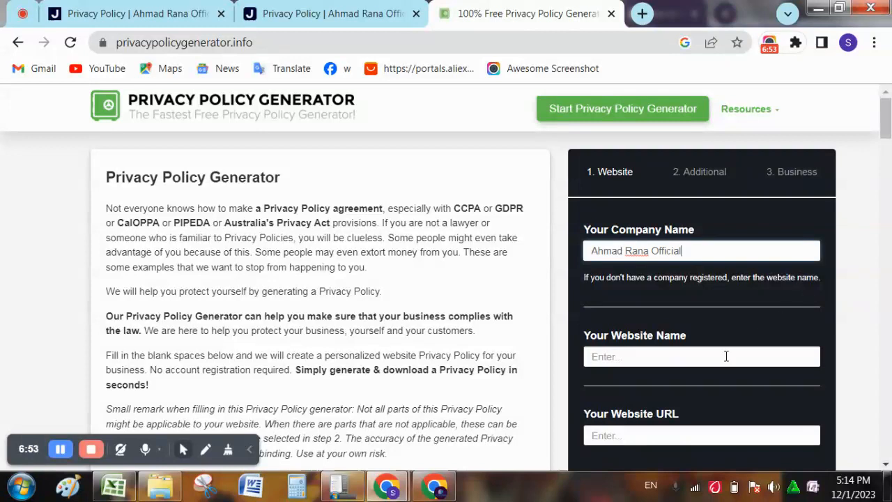
{"action": "left_click", "coordinate": [726, 356]}
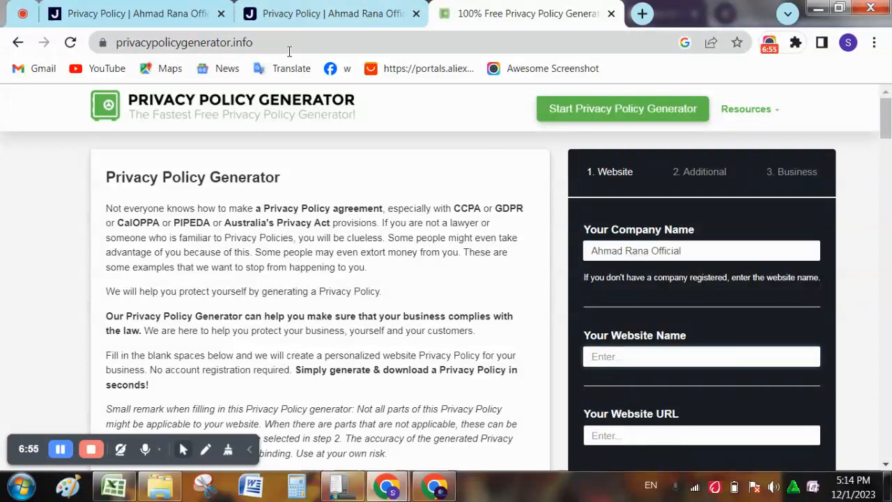
{"action": "triple_click", "coordinate": [665, 255]}
{"action": "key", "text": "ctrl+c"}
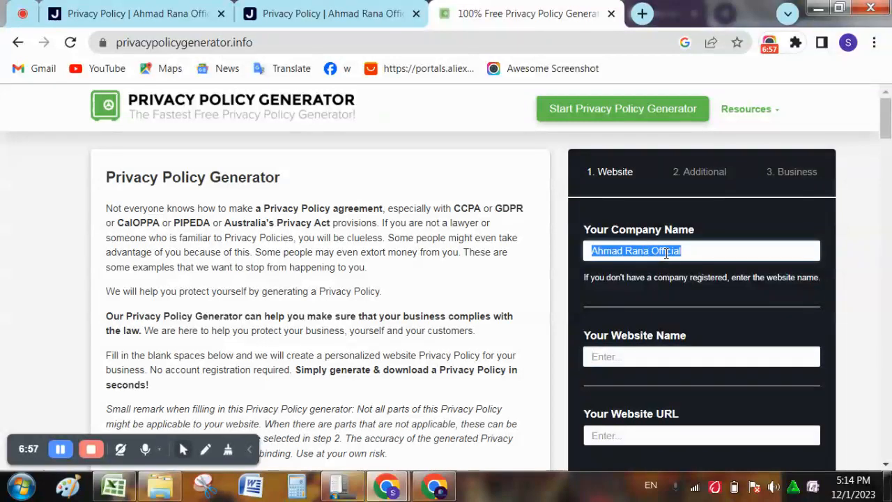
{"action": "left_click", "coordinate": [653, 349]}
{"action": "key", "text": "ctrl+v"}
- Move to the Website URL field, then go back to the Jimdo editor
{"action": "left_click", "coordinate": [650, 435]}
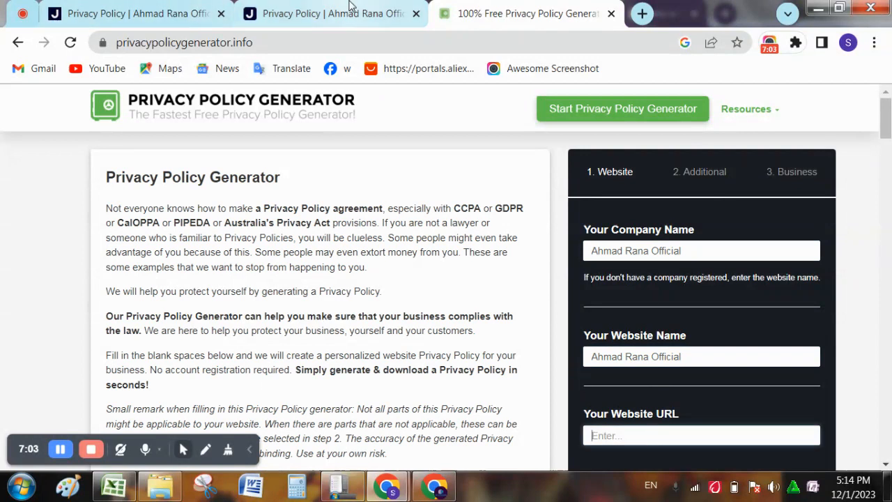
{"action": "left_click", "coordinate": [339, 10]}
{"action": "left_click", "coordinate": [164, 10]}
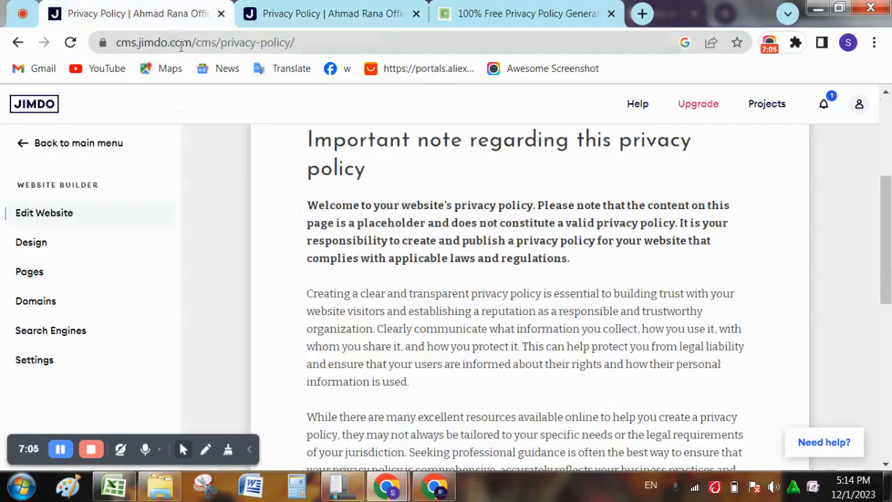
- Open the published Privacy Policy page and select the live site's base web address to copy it
{"action": "left_click", "coordinate": [181, 43]}
{"action": "left_click", "coordinate": [181, 44]}
{"action": "left_click", "coordinate": [365, 12]}
{"action": "left_click", "coordinate": [114, 42]}
{"action": "left_click", "coordinate": [119, 42]}
{"action": "left_click", "coordinate": [119, 42]}
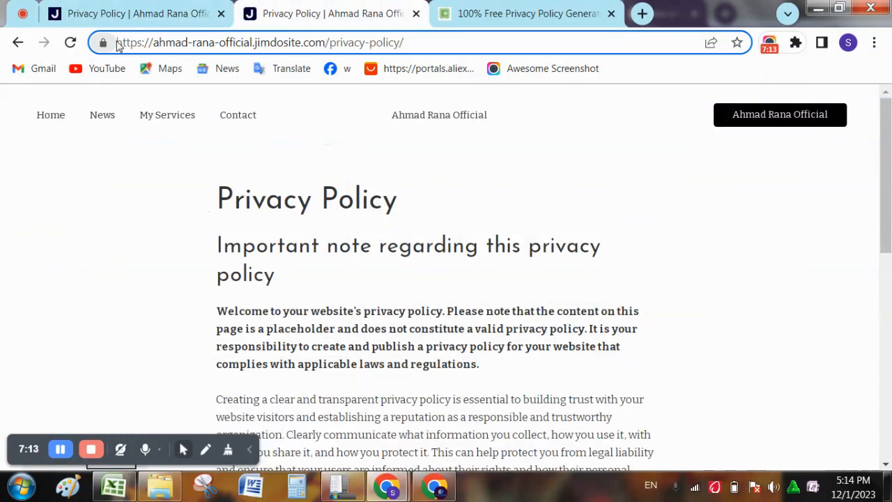
{"action": "left_click_drag", "start_coordinate": [117, 42], "coordinate": [326, 49]}
{"action": "key", "text": "ctrl+c"}
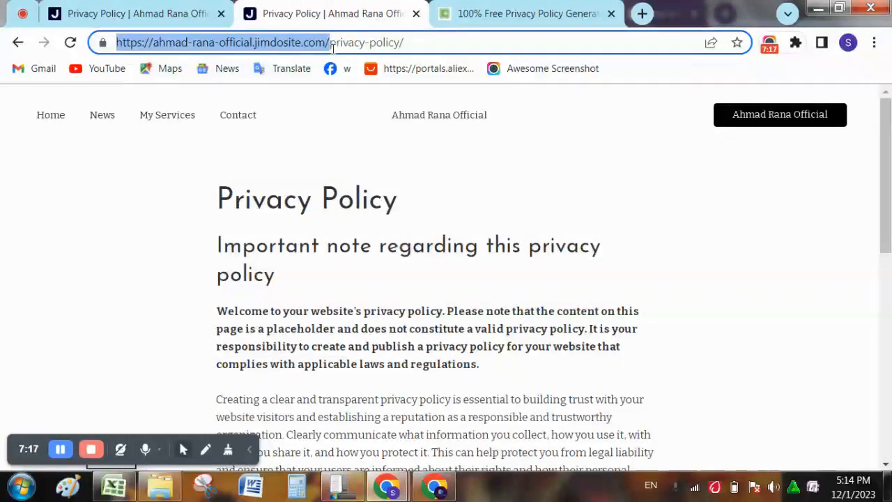
- Paste the live site address as the Website URL and continue to the Additional step
{"action": "left_click", "coordinate": [585, 9]}
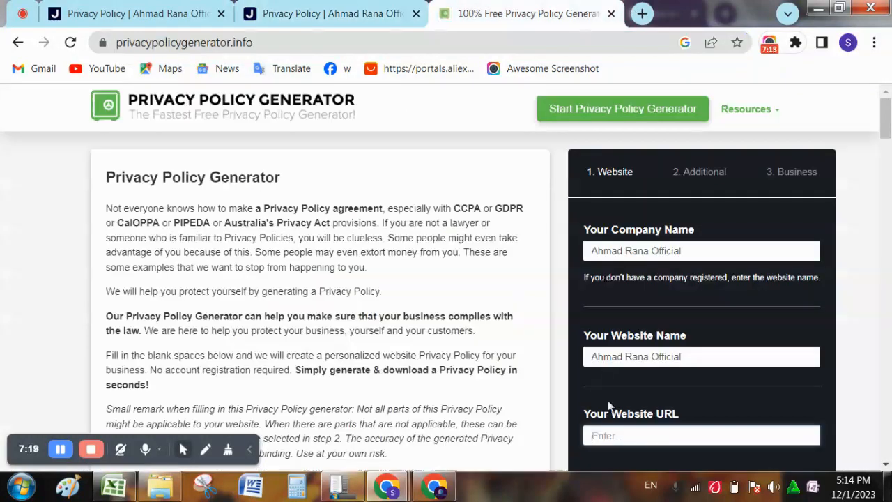
{"action": "key", "text": "ctrl+v"}
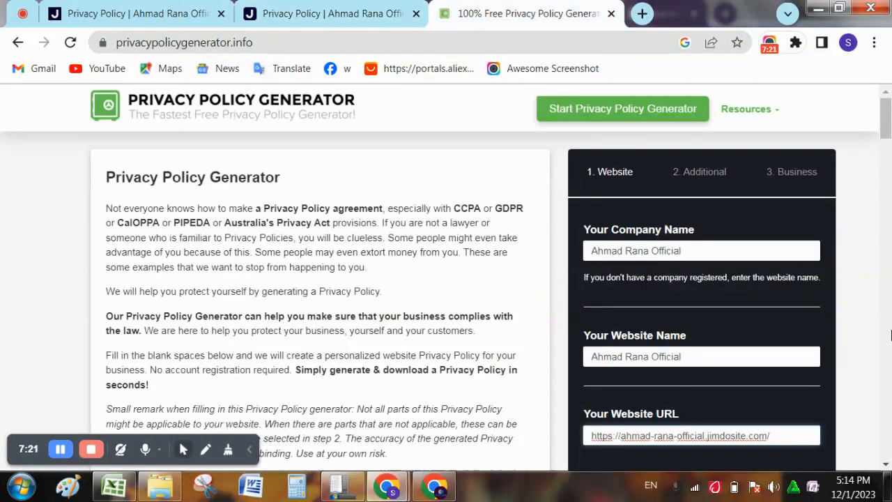
{"action": "left_click_drag", "start_coordinate": [886, 120], "coordinate": [889, 143]}
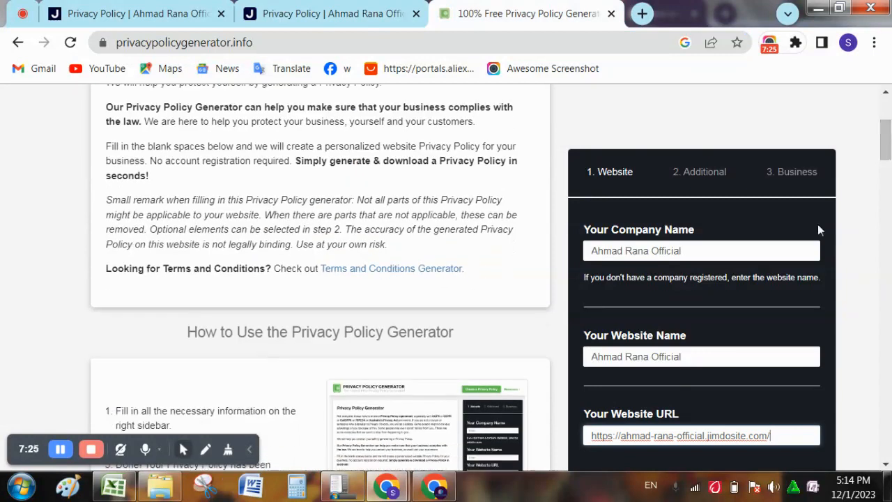
{"action": "key", "text": "F11"}
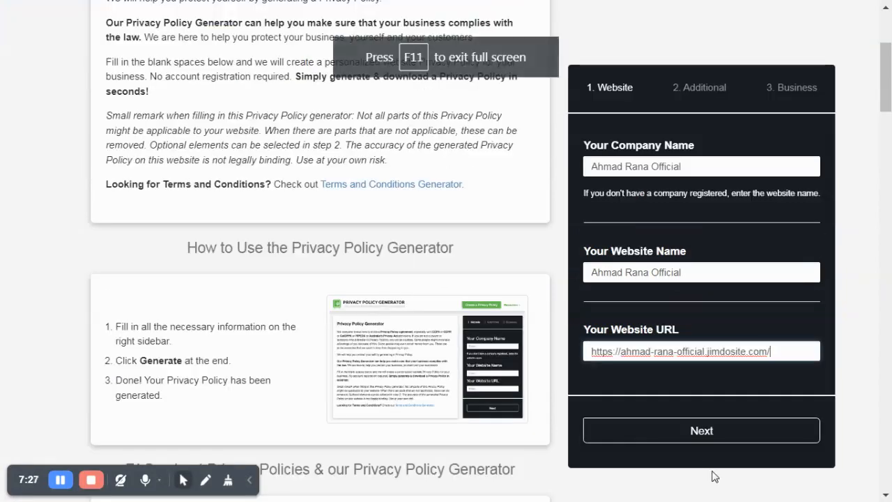
{"action": "left_click", "coordinate": [690, 431]}
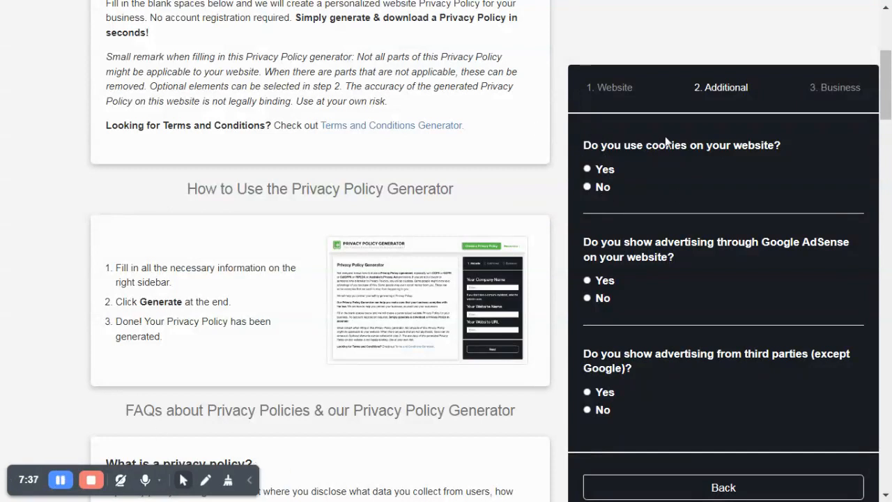
- Answer No to cookies, Yes to AdSense and No to third parties
{"action": "left_click", "coordinate": [588, 187]}
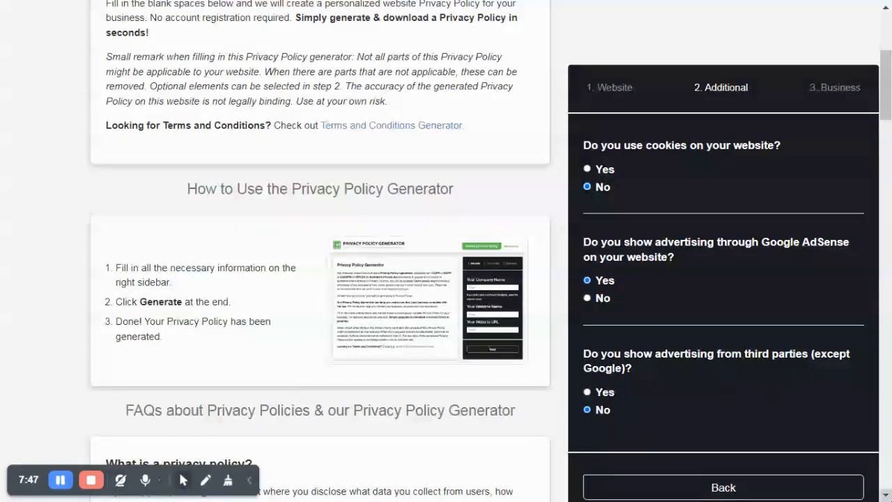
{"action": "right_click", "coordinate": [889, 169]}
{"action": "left_click", "coordinate": [890, 103]}
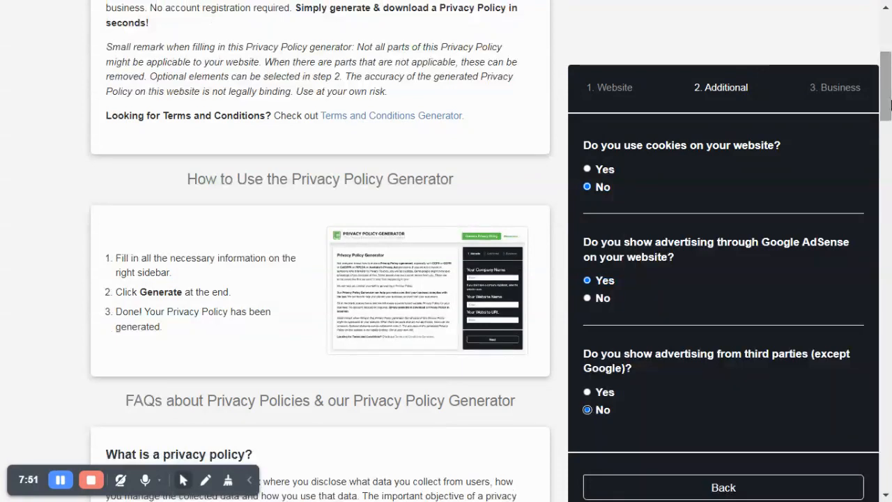
{"action": "left_click_drag", "start_coordinate": [890, 99], "coordinate": [885, 453]}
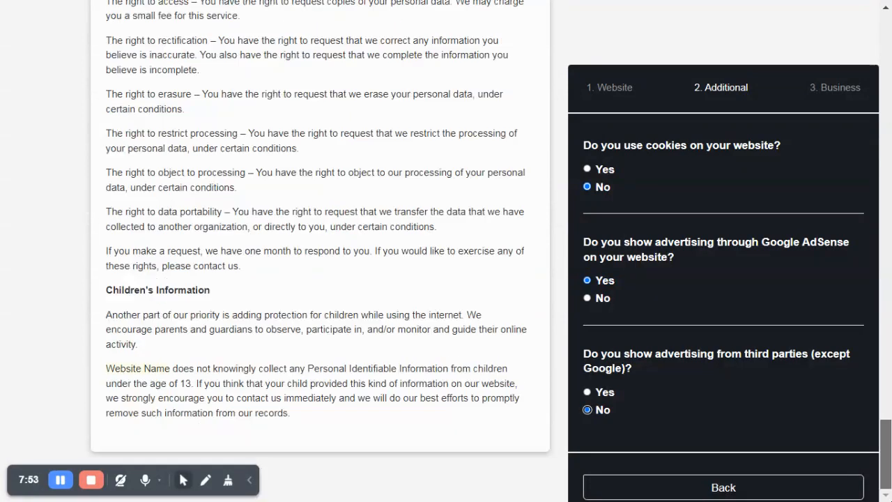
{"action": "key", "text": "Home"}
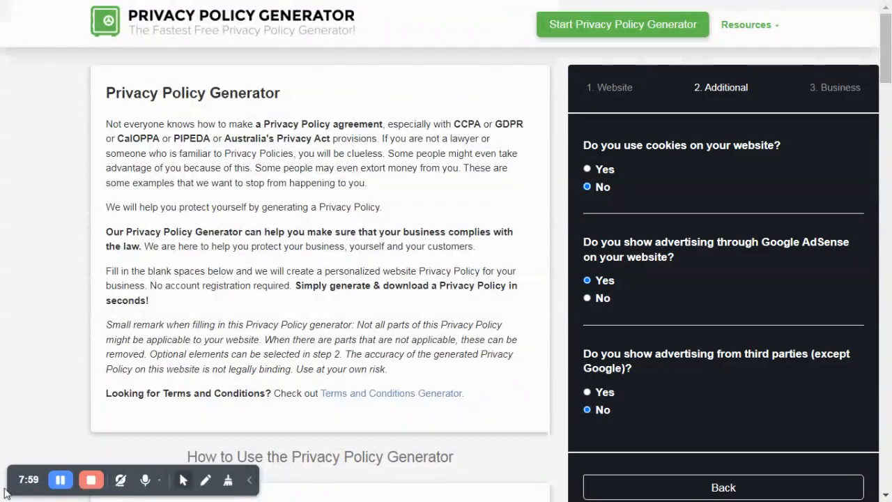
- Start the Privacy Policy Generator and scroll through the generated draft text
{"action": "key", "text": "F11"}
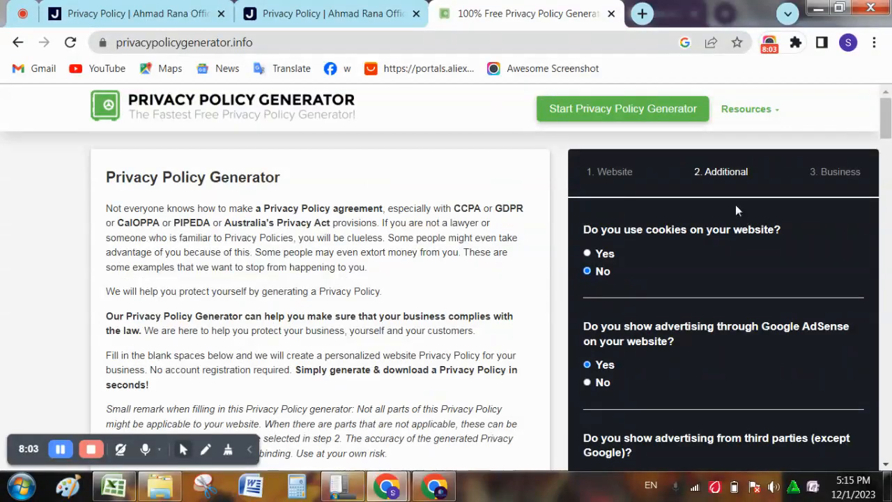
{"action": "left_click", "coordinate": [604, 113]}
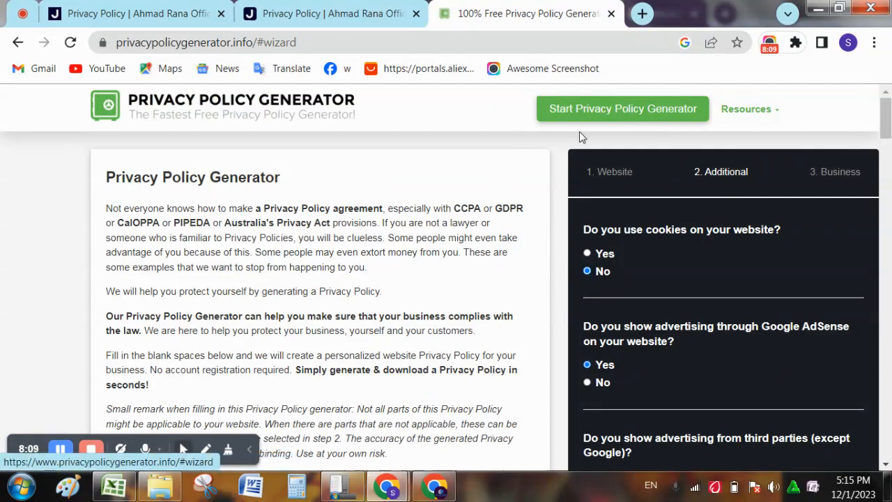
{"action": "left_click_drag", "start_coordinate": [883, 119], "coordinate": [857, 341]}
{"action": "left_click", "coordinate": [61, 448]}
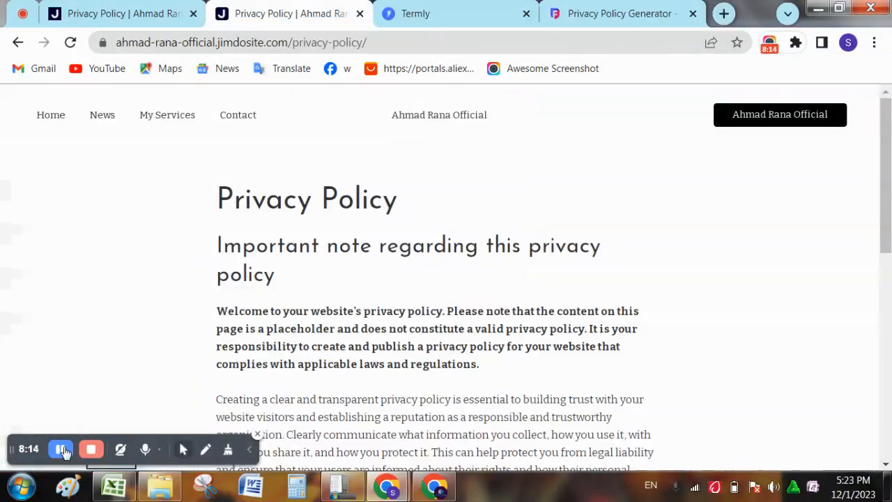
- Replace the Jimdo Privacy Policy placeholder text with the pasted jimdosite web address
{"action": "left_click", "coordinate": [151, 8]}
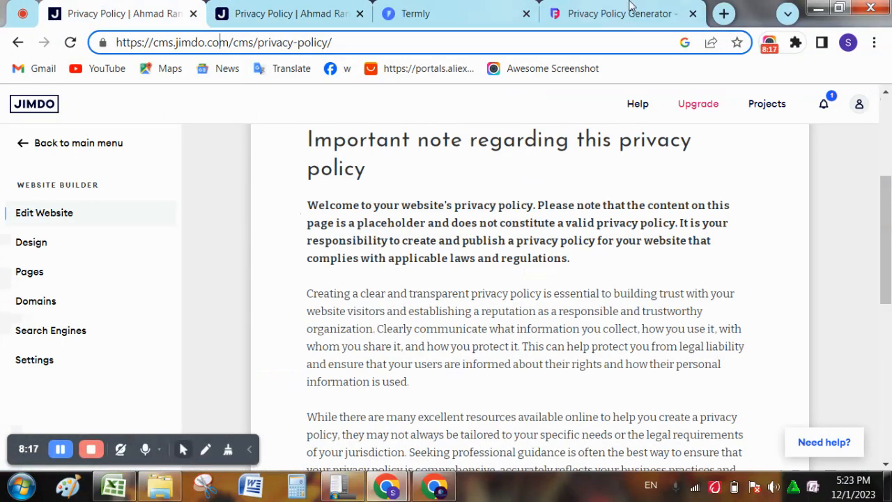
{"action": "left_click", "coordinate": [630, 7]}
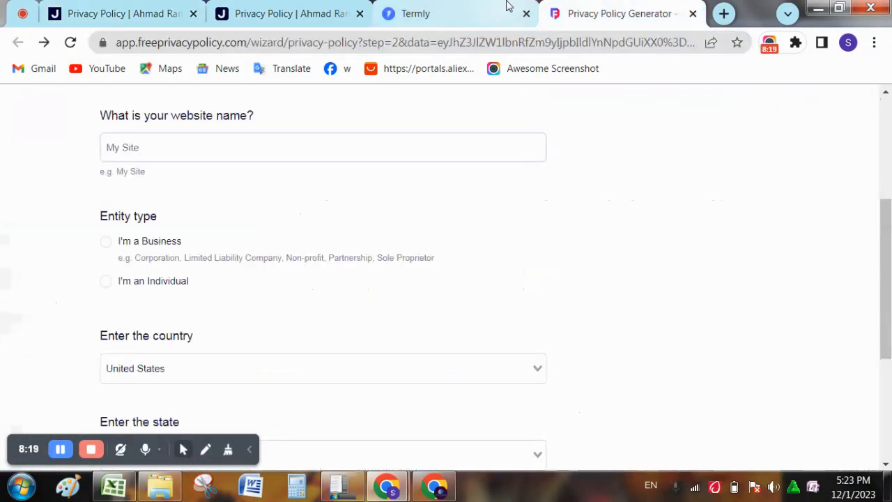
{"action": "left_click", "coordinate": [508, 10]}
{"action": "left_click", "coordinate": [147, 9]}
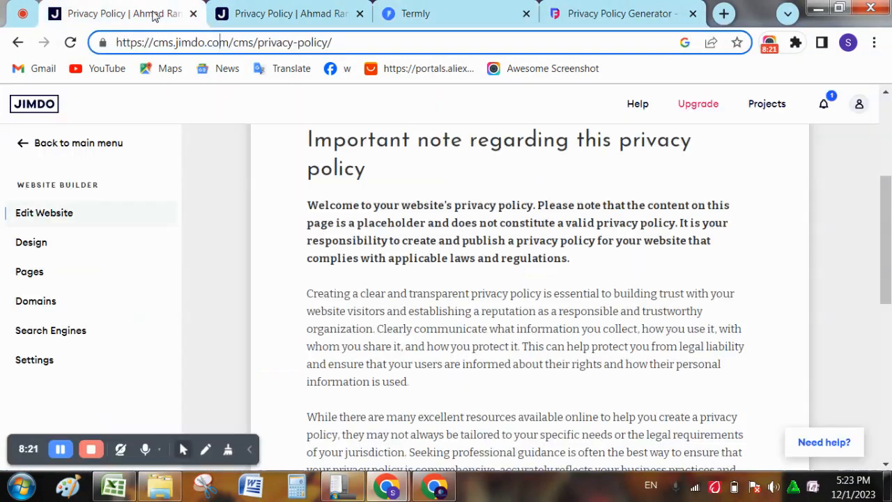
{"action": "left_click", "coordinate": [597, 263]}
{"action": "key", "text": "ctrl+a"}
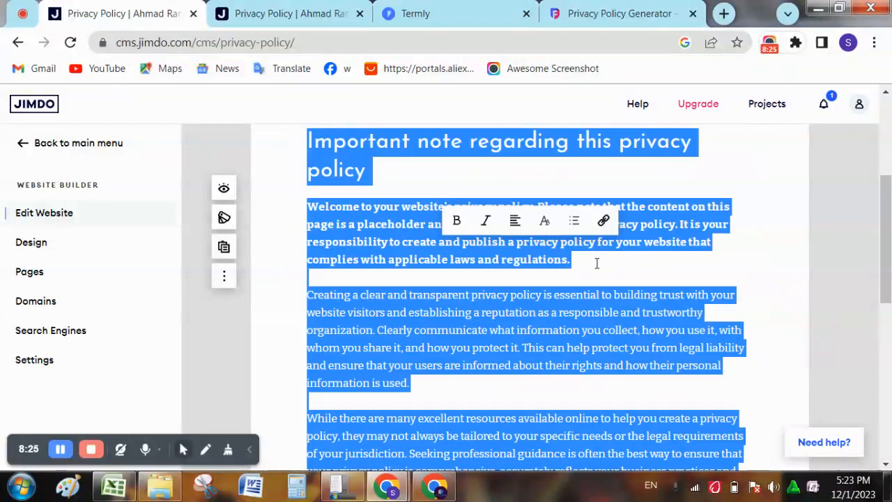
{"action": "type", "text": "https://ahmad-rana-official.jimdosite.com/"}
{"action": "scroll", "coordinate": [887, 299], "scroll_direction": "up", "scroll_amount": 5}
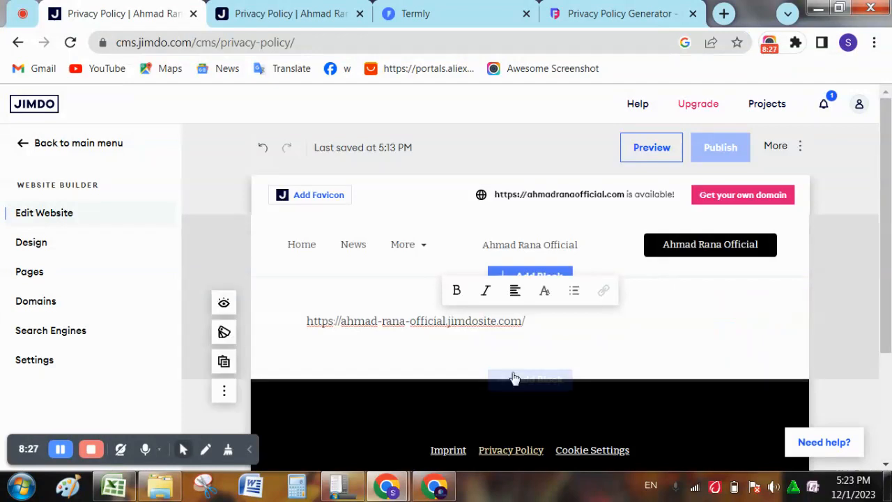
{"action": "key", "text": "ctrl+a"}
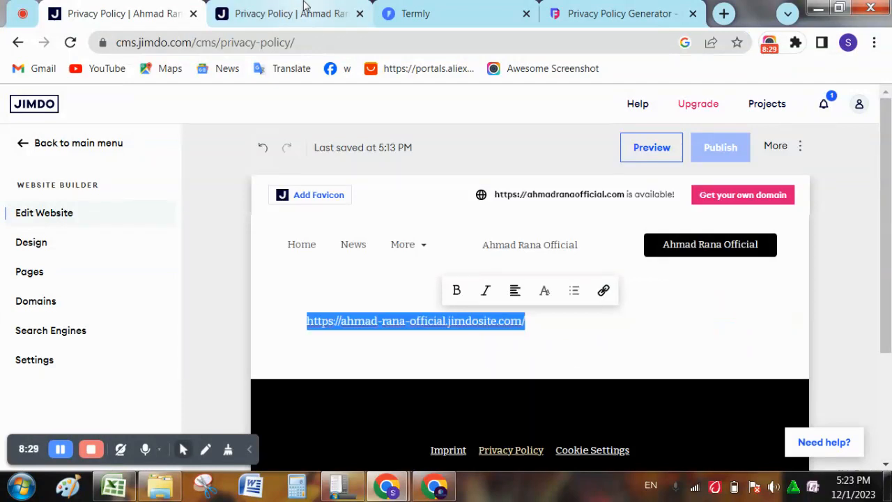
{"action": "left_click", "coordinate": [390, 8]}
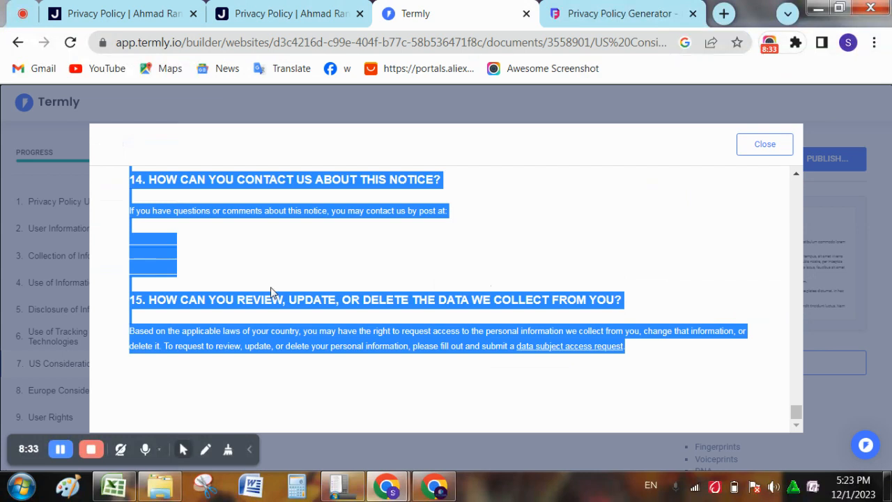
{"action": "left_click", "coordinate": [237, 8]}
{"action": "left_click", "coordinate": [138, 6]}
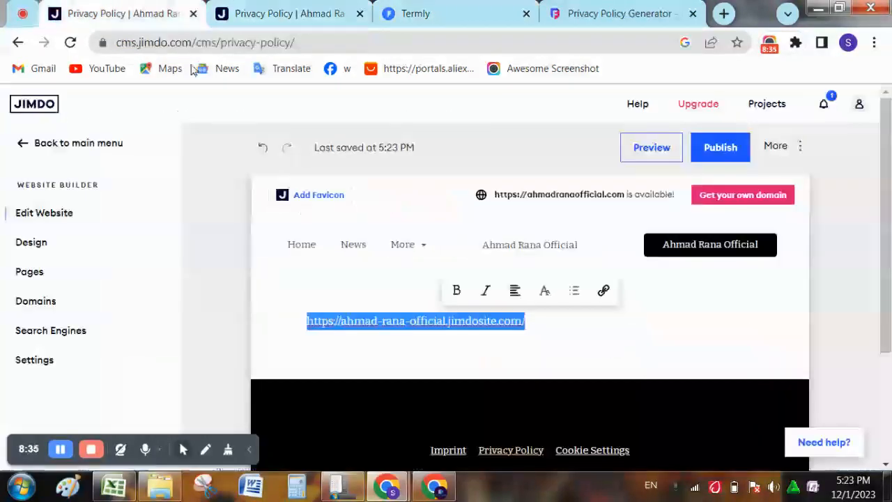
{"action": "left_click", "coordinate": [339, 281]}
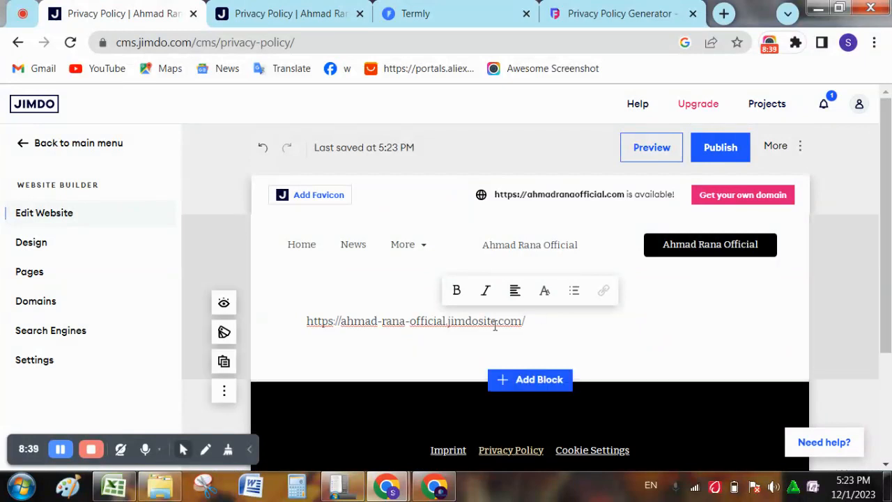
{"action": "triple_click", "coordinate": [497, 322]}
{"action": "key", "text": "ctrl+c"}
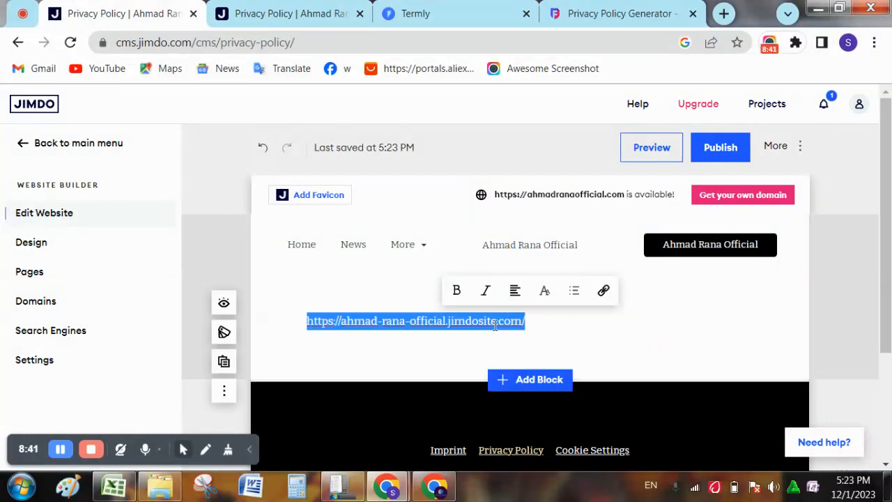
{"action": "key", "text": "BackSpace"}
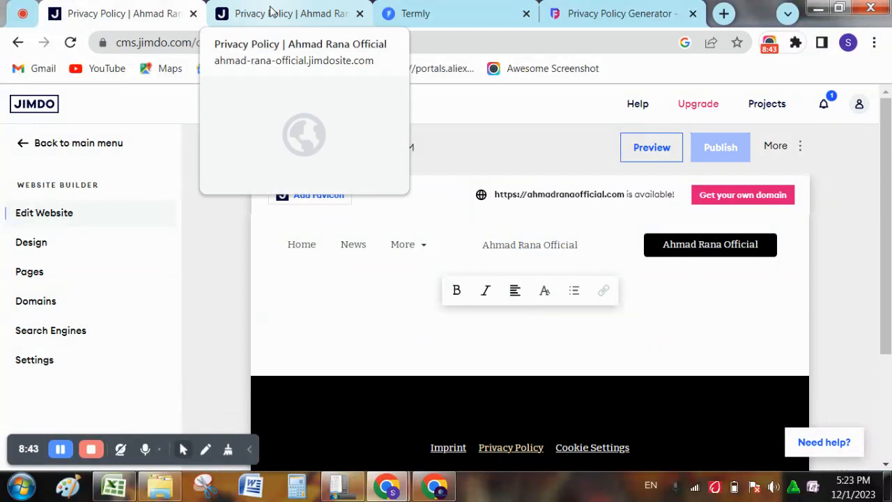
{"action": "left_click", "coordinate": [269, 10]}
{"action": "left_click", "coordinate": [478, 6]}
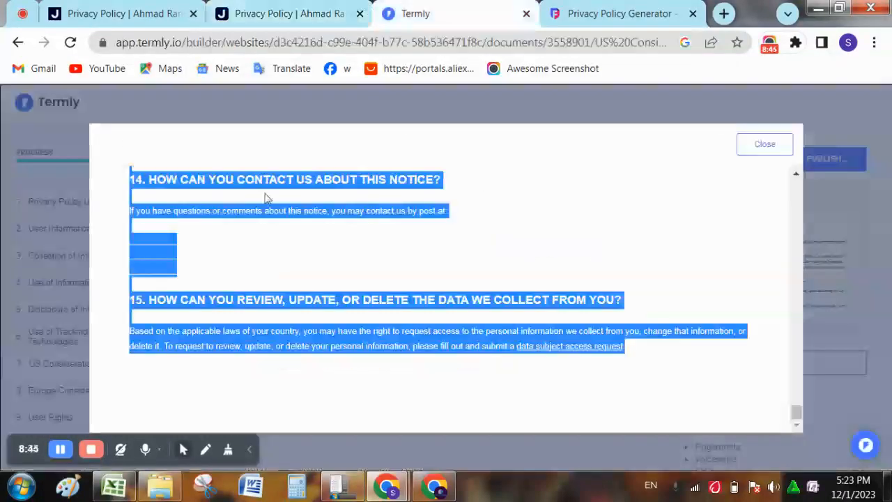
{"action": "left_click", "coordinate": [312, 282]}
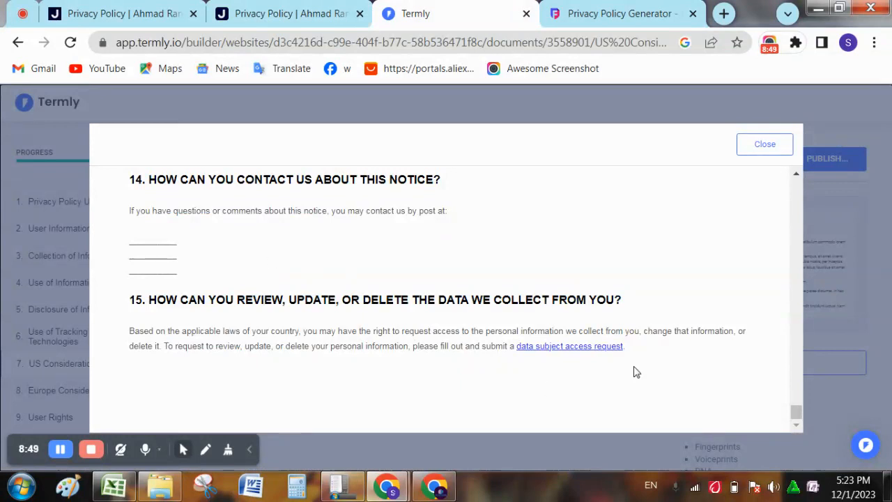
{"action": "left_click_drag", "start_coordinate": [625, 347], "coordinate": [128, 365]}
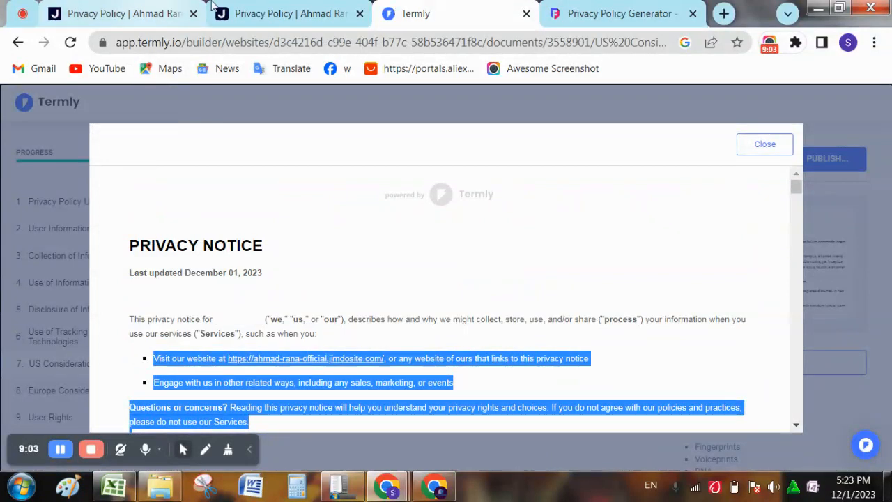
{"action": "left_click", "coordinate": [246, 7]}
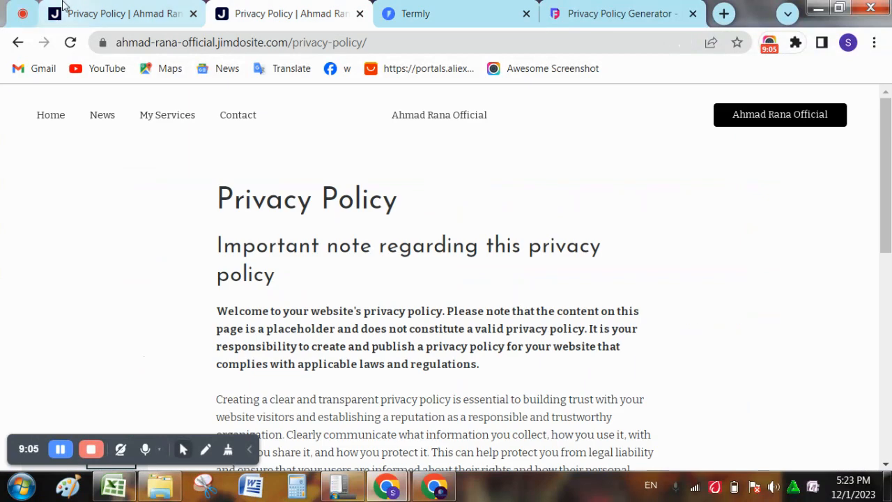
{"action": "left_click", "coordinate": [59, 8]}
{"action": "key", "text": "ctrl+v"}
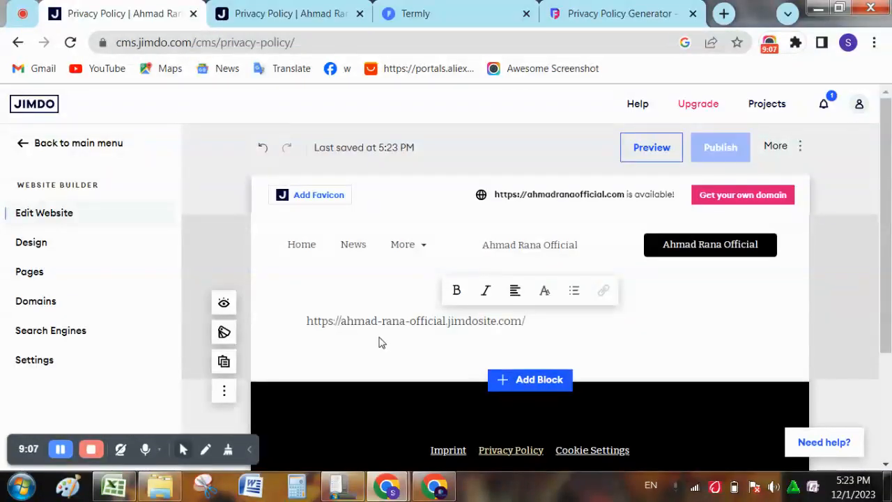
{"action": "key", "text": "ctrl+a"}
{"action": "key", "text": "ctrl+c"}
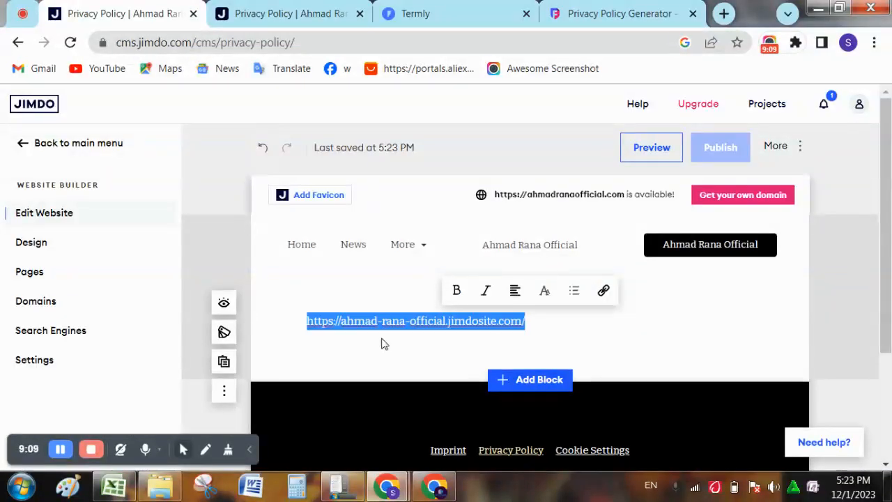
- Preview the Termly privacy policy and select its text from PRIVACY NOTICE through section 15
{"action": "left_click", "coordinate": [61, 450]}
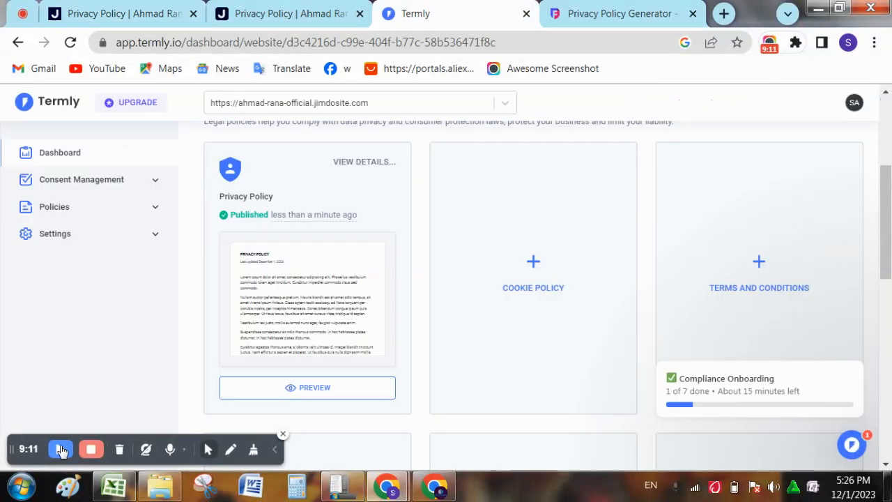
{"action": "left_click", "coordinate": [301, 390]}
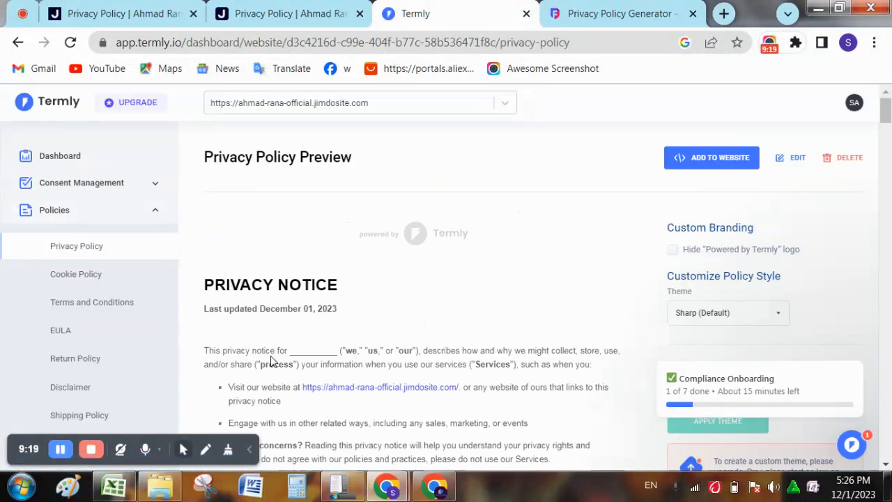
{"action": "scroll", "coordinate": [528, 156], "scroll_direction": "down", "scroll_amount": 2}
{"action": "scroll", "coordinate": [528, 156], "scroll_direction": "up", "scroll_amount": 2}
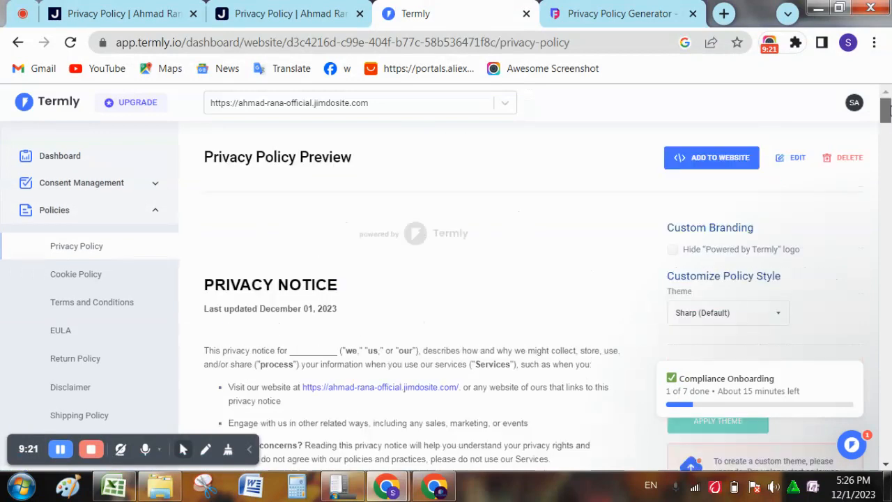
{"action": "left_click", "coordinate": [704, 157]}
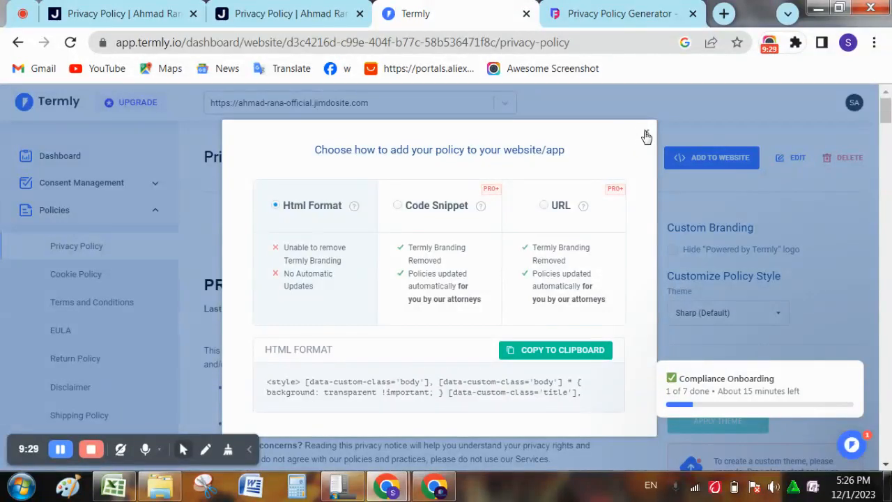
{"action": "left_click", "coordinate": [646, 136]}
{"action": "left_click_drag", "start_coordinate": [206, 284], "coordinate": [492, 354]}
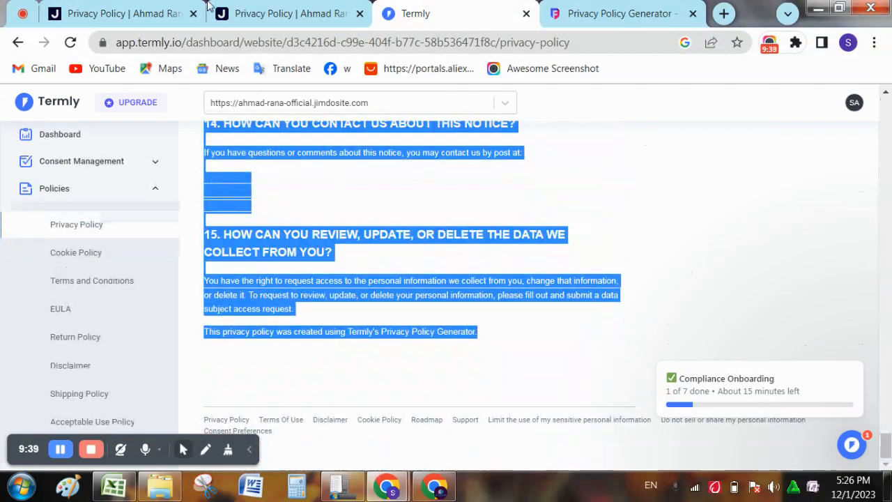
- Paste over the site URL line on the Privacy Policy page and publish the website live
{"action": "left_click", "coordinate": [167, 7]}
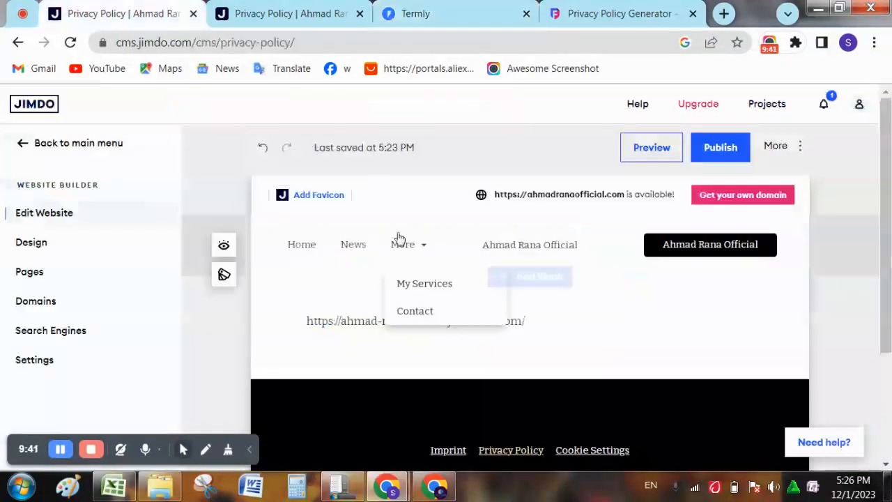
{"action": "left_click", "coordinate": [361, 325]}
{"action": "triple_click", "coordinate": [362, 324]}
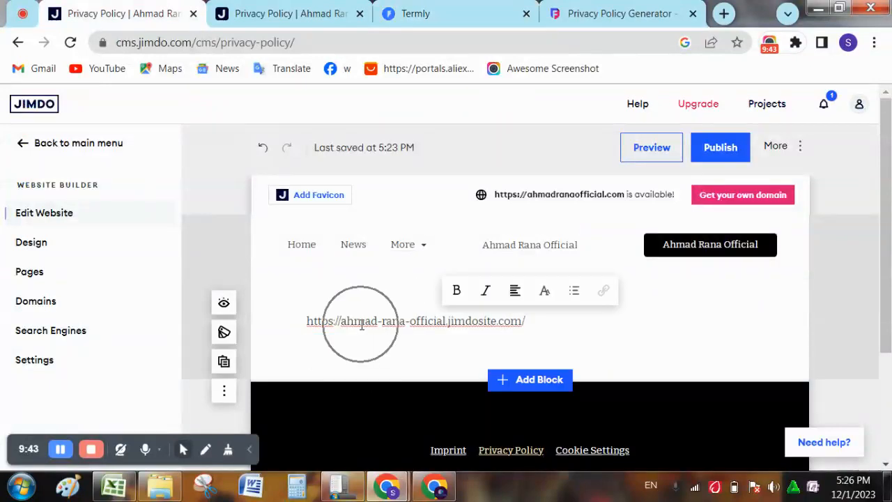
{"action": "key", "text": "ctrl+v"}
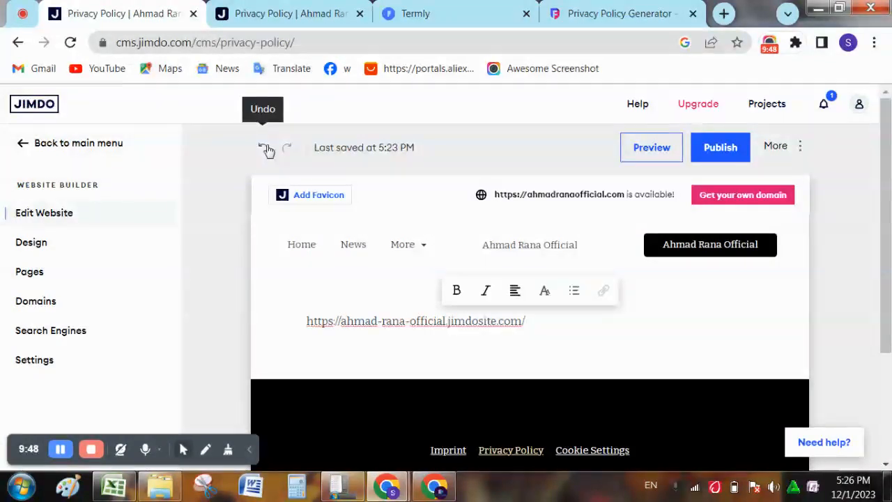
{"action": "left_click", "coordinate": [287, 7]}
{"action": "left_click", "coordinate": [185, 12]}
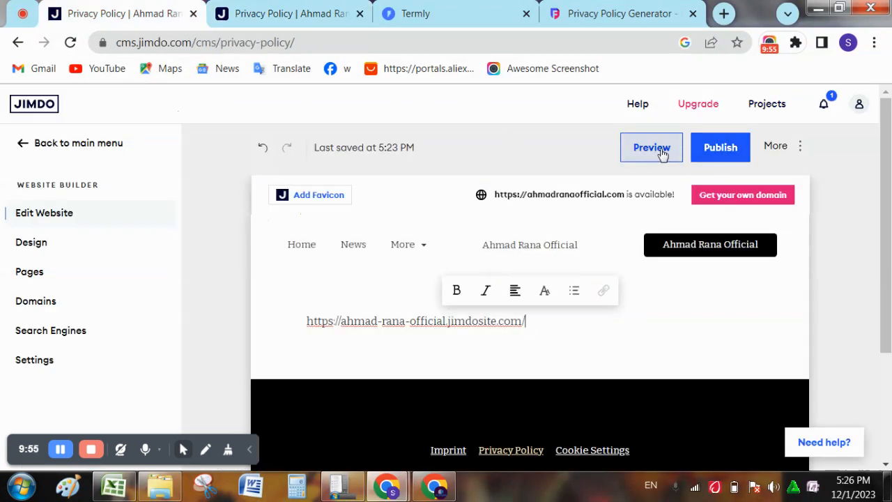
{"action": "left_click", "coordinate": [703, 149]}
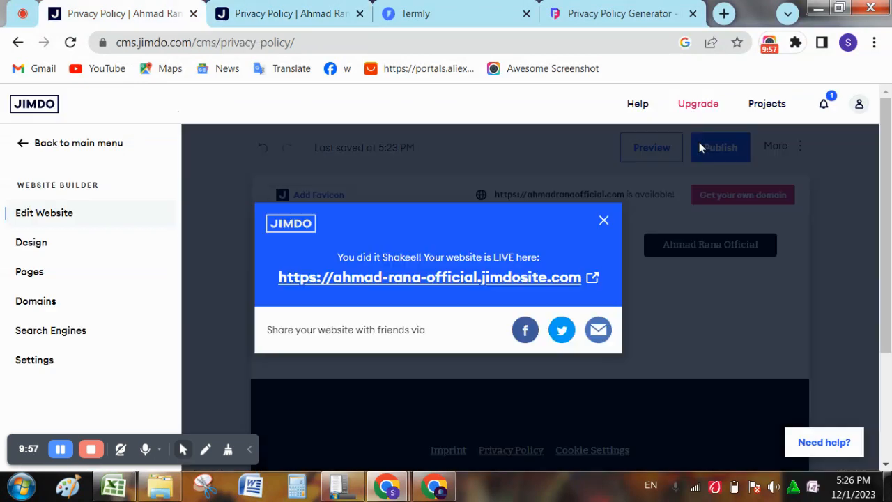
{"action": "left_click", "coordinate": [604, 220]}
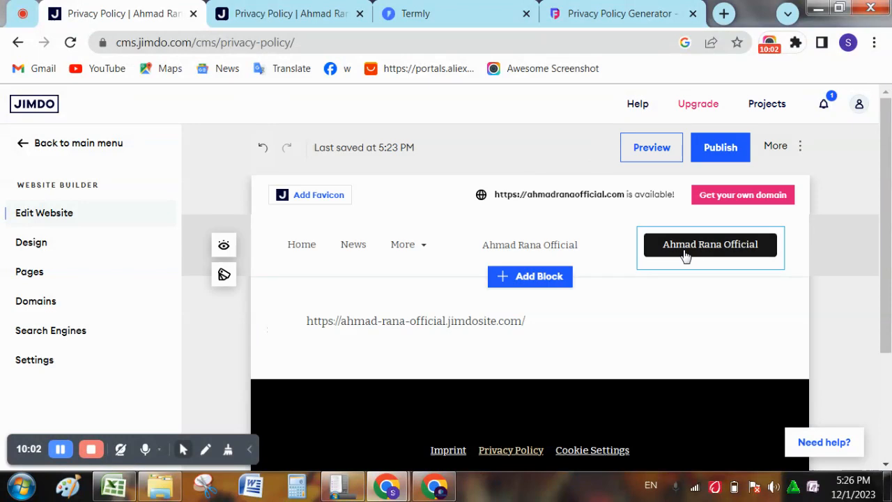
- Open the Cookie Settings page from the footer and start editing its Cookie Policy text
{"action": "scroll", "coordinate": [864, 295], "scroll_direction": "down", "scroll_amount": 1}
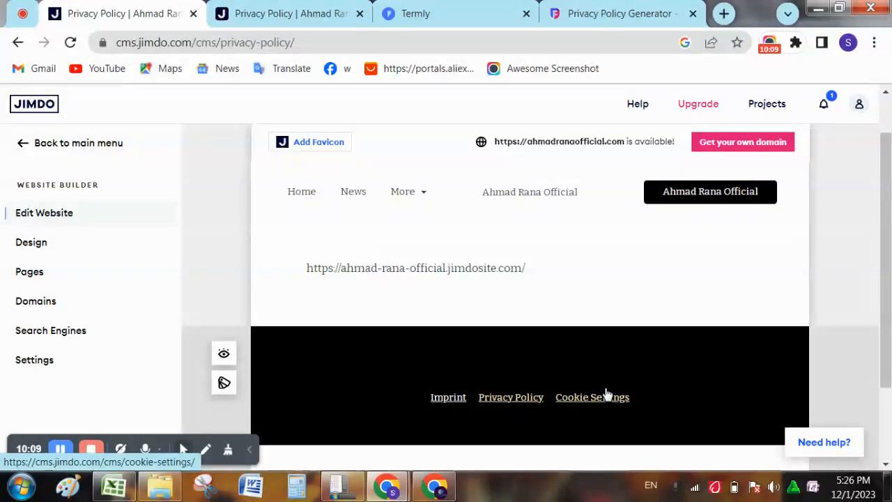
{"action": "left_click", "coordinate": [610, 398]}
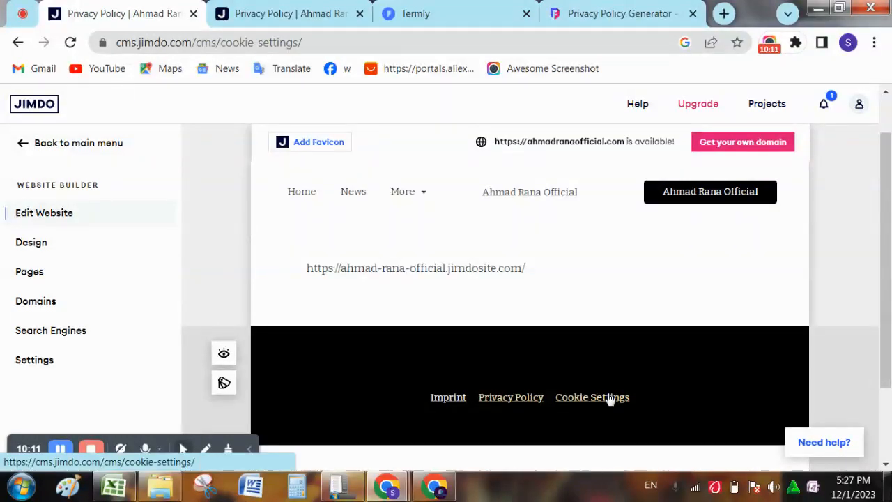
{"action": "right_click", "coordinate": [610, 397]}
{"action": "left_click", "coordinate": [442, 372]}
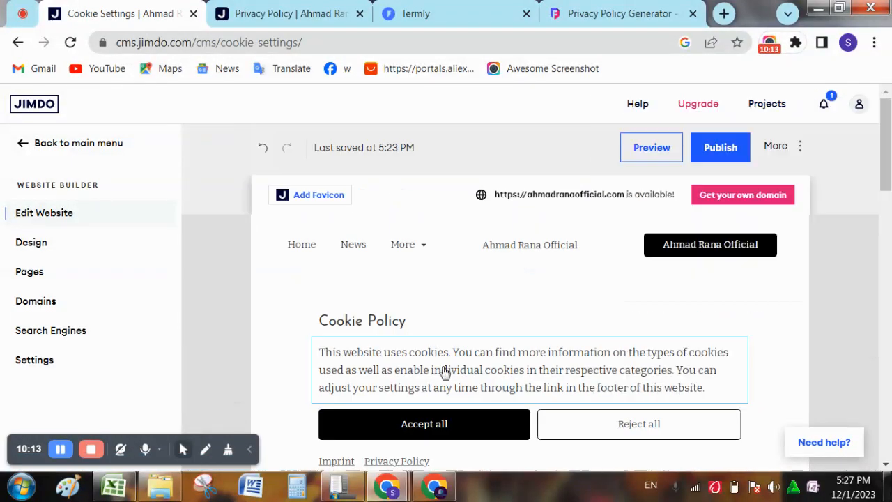
- Open the Termly website dashboard and scroll through the Policies cards and back up
{"action": "left_click", "coordinate": [390, 13]}
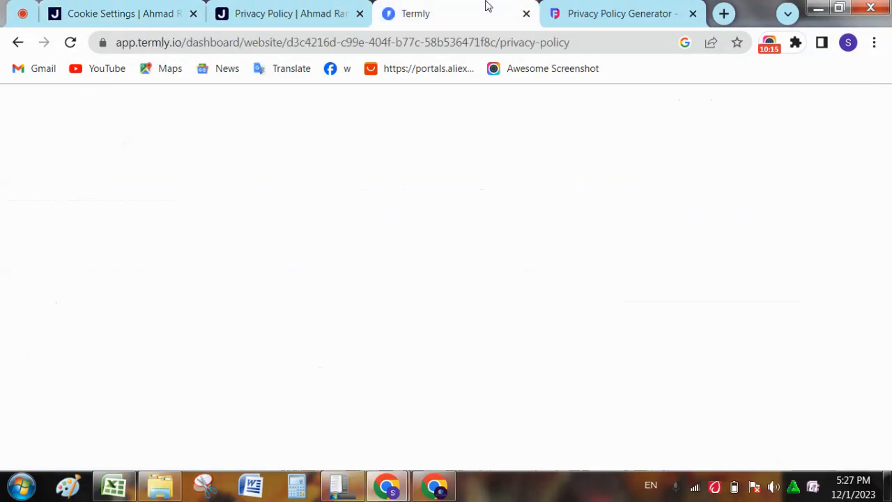
{"action": "left_click", "coordinate": [524, 230]}
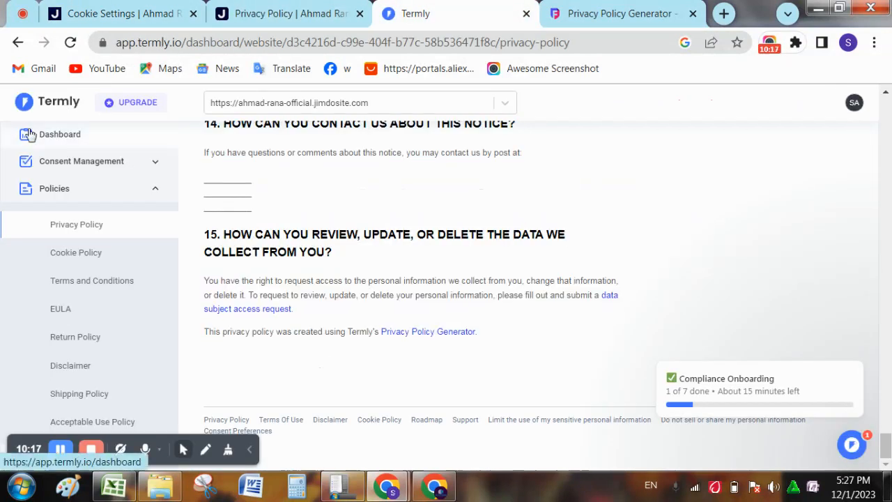
{"action": "left_click", "coordinate": [79, 143]}
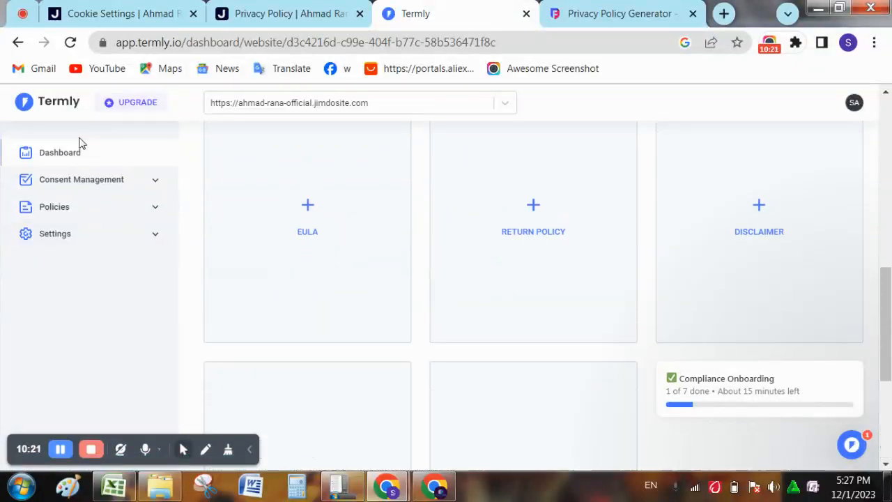
{"action": "scroll", "coordinate": [79, 143], "scroll_direction": "up", "scroll_amount": 3}
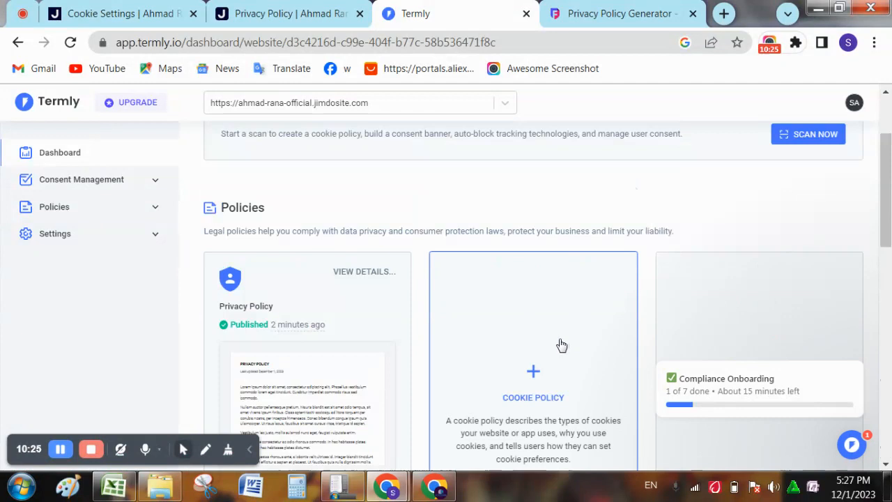
{"action": "scroll", "coordinate": [561, 340], "scroll_direction": "down", "scroll_amount": 3}
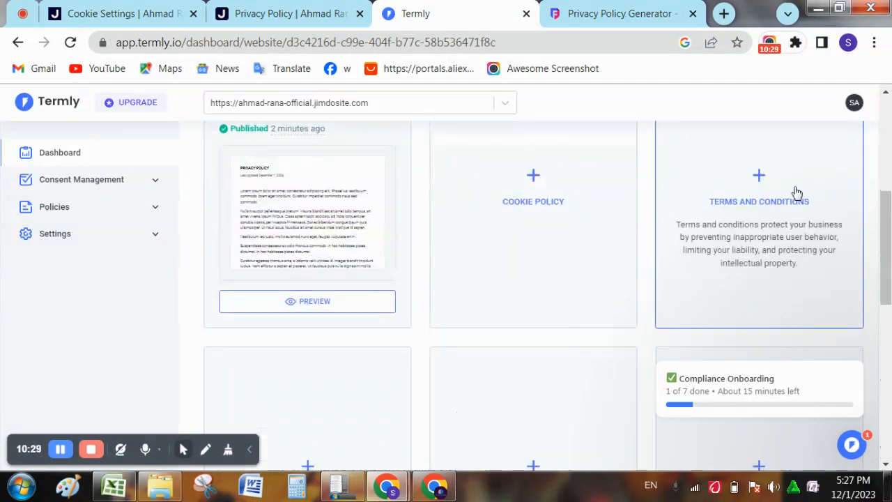
{"action": "scroll", "coordinate": [794, 193], "scroll_direction": "down", "scroll_amount": 3}
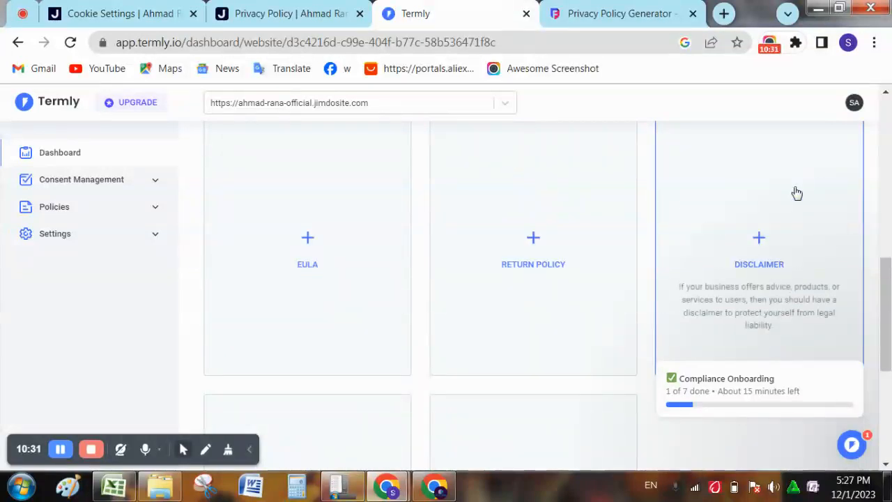
{"action": "scroll", "coordinate": [256, 312], "scroll_direction": "down", "scroll_amount": 1}
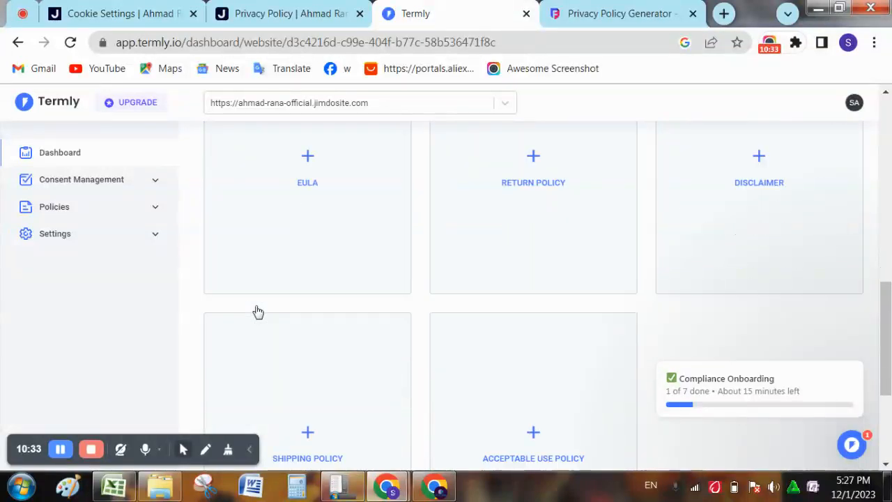
{"action": "scroll", "coordinate": [256, 312], "scroll_direction": "down", "scroll_amount": 3}
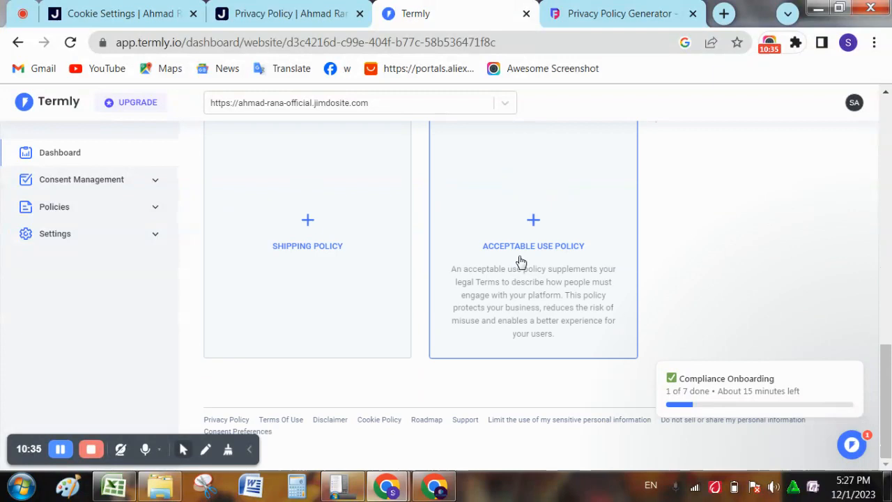
{"action": "scroll", "coordinate": [522, 261], "scroll_direction": "up", "scroll_amount": 7}
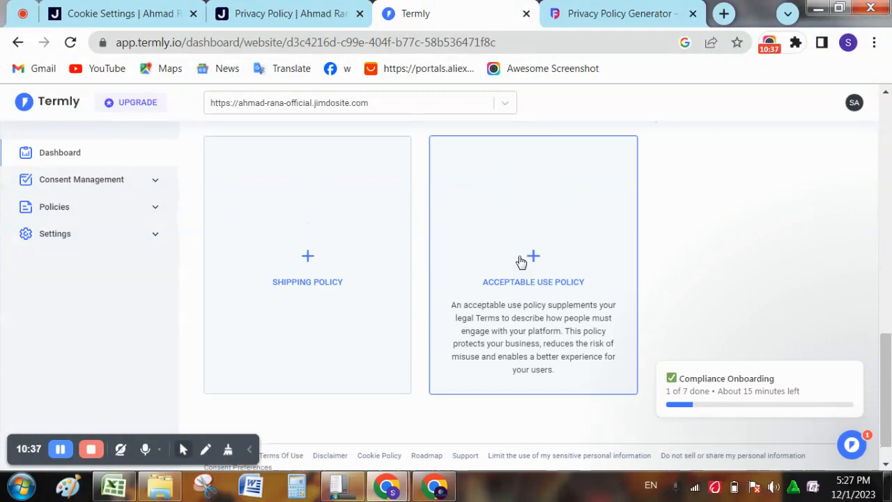
{"action": "scroll", "coordinate": [521, 261], "scroll_direction": "up", "scroll_amount": 4}
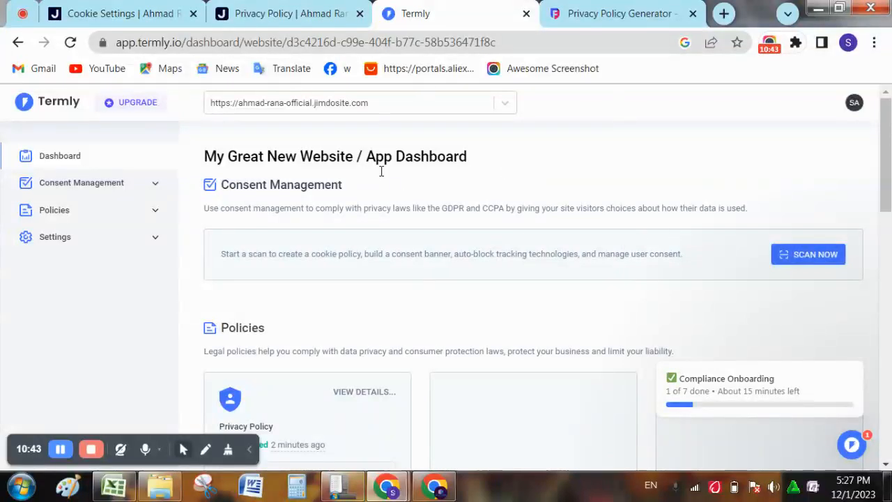
{"action": "left_click", "coordinate": [307, 13]}
- Open the My Services page from the More menu and scroll through it
{"action": "left_click", "coordinate": [162, 13]}
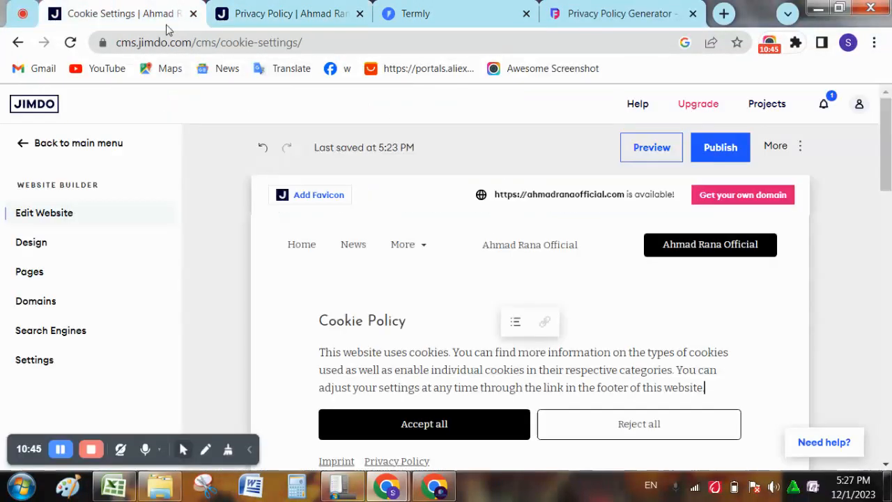
{"action": "mouse_move", "coordinate": [420, 255]}
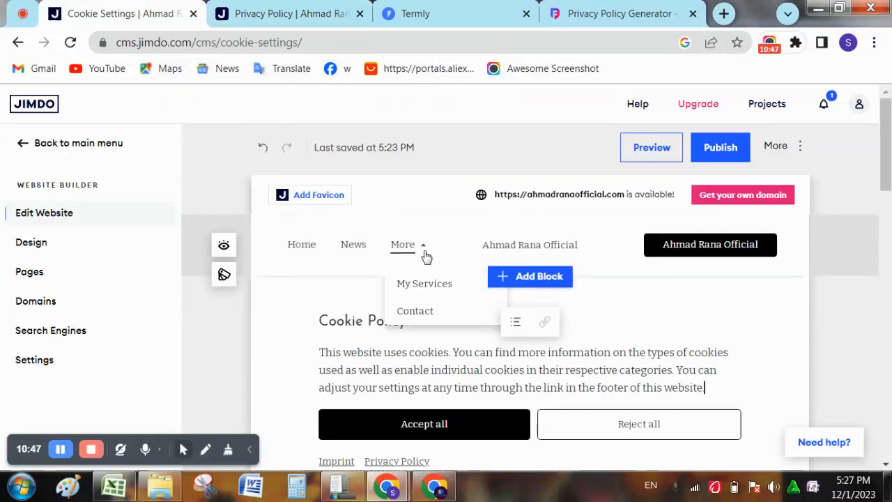
{"action": "left_click", "coordinate": [439, 293]}
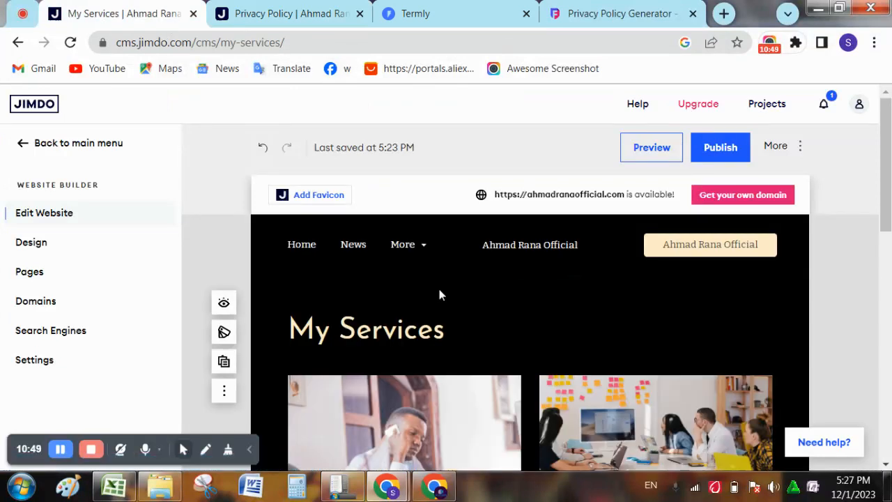
{"action": "scroll", "coordinate": [439, 293], "scroll_direction": "down", "scroll_amount": 5}
{"action": "scroll", "coordinate": [440, 295], "scroll_direction": "down", "scroll_amount": 4}
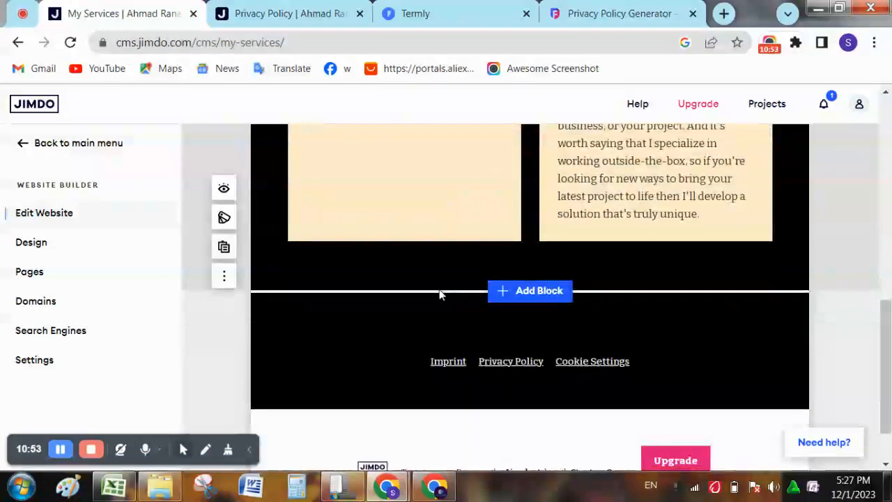
{"action": "scroll", "coordinate": [439, 294], "scroll_direction": "down", "scroll_amount": 1}
{"action": "scroll", "coordinate": [439, 294], "scroll_direction": "up", "scroll_amount": 3}
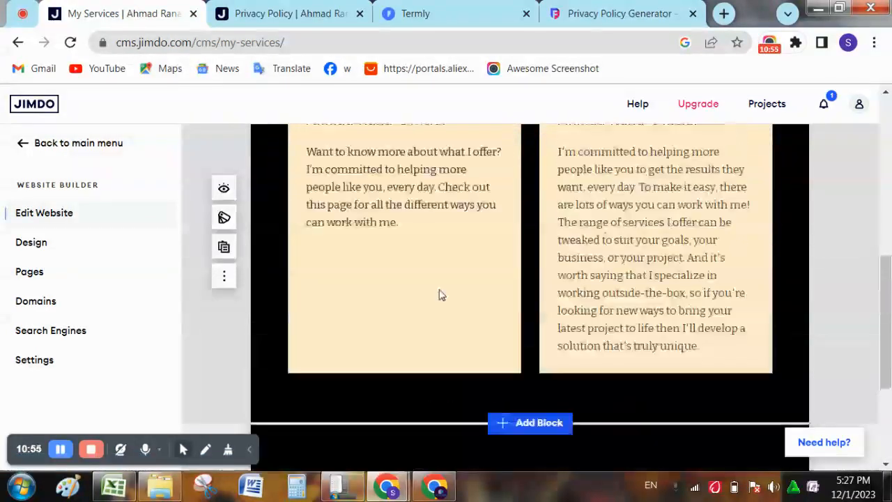
{"action": "scroll", "coordinate": [439, 294], "scroll_direction": "up", "scroll_amount": 5}
- Look over the Contact page, then view the live site's Privacy Policy page
{"action": "mouse_move", "coordinate": [425, 257]}
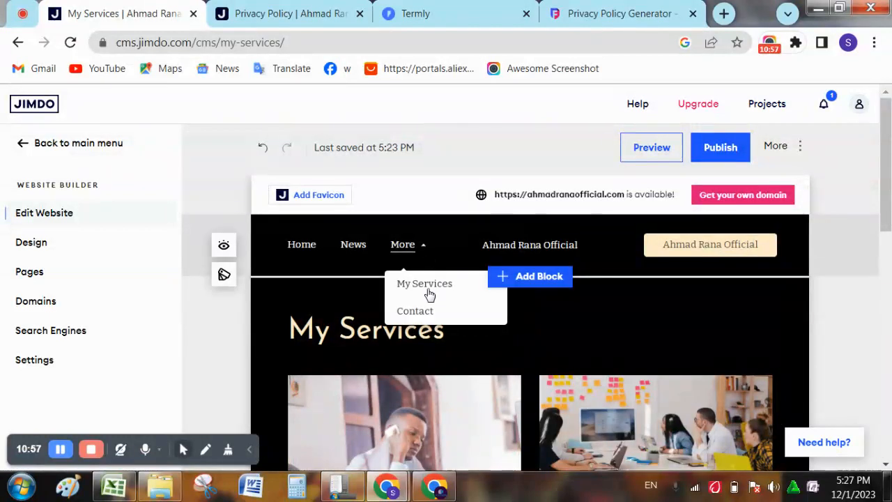
{"action": "left_click", "coordinate": [428, 312]}
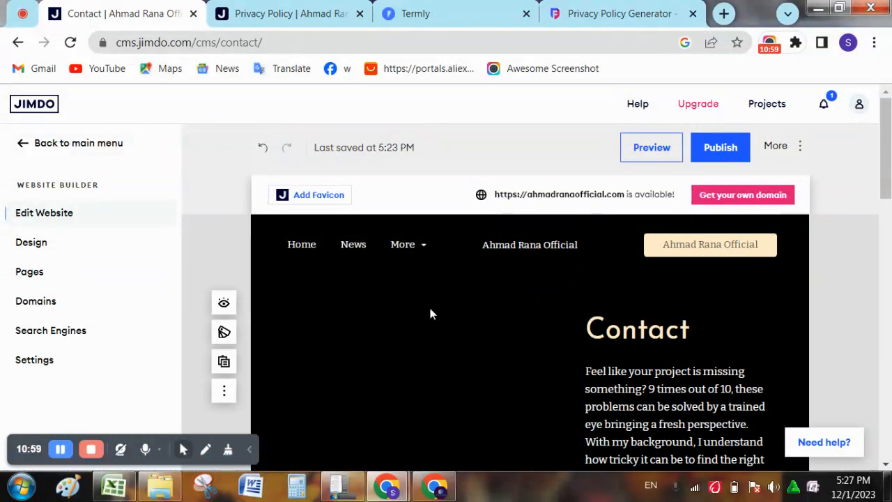
{"action": "scroll", "coordinate": [430, 314], "scroll_direction": "down", "scroll_amount": 3}
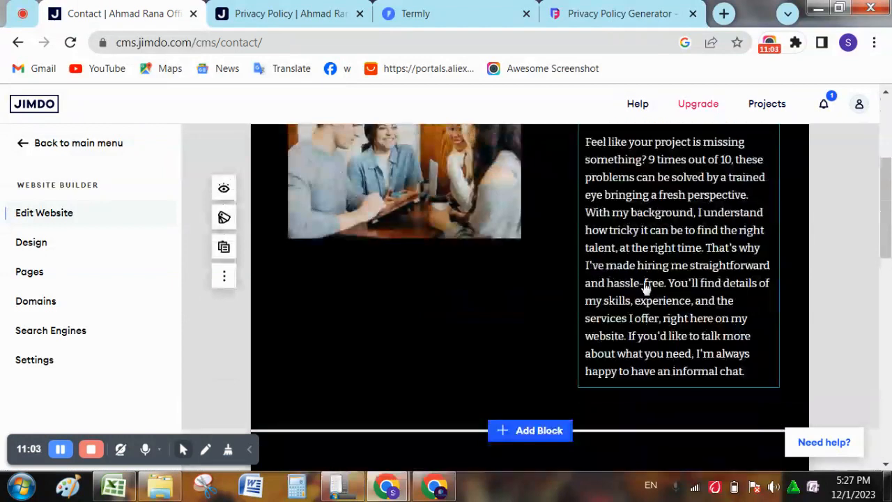
{"action": "scroll", "coordinate": [645, 288], "scroll_direction": "down", "scroll_amount": 3}
{"action": "scroll", "coordinate": [645, 288], "scroll_direction": "down", "scroll_amount": 3}
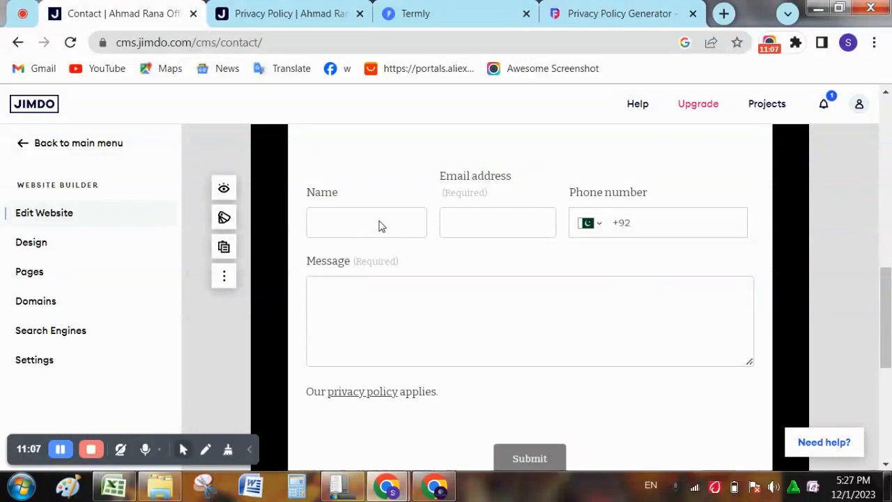
{"action": "left_click", "coordinate": [326, 9]}
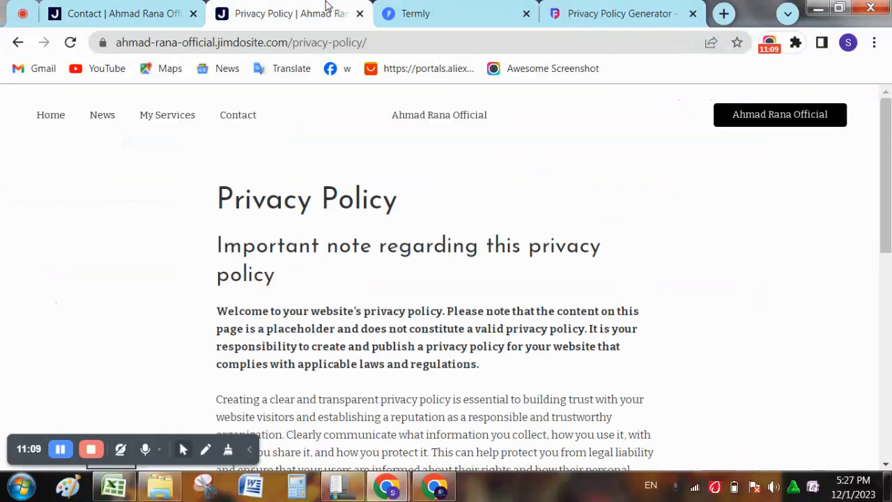
- On the live site, open the Contact page and scroll to the 'Want to know more?' form
{"action": "left_click", "coordinate": [66, 117]}
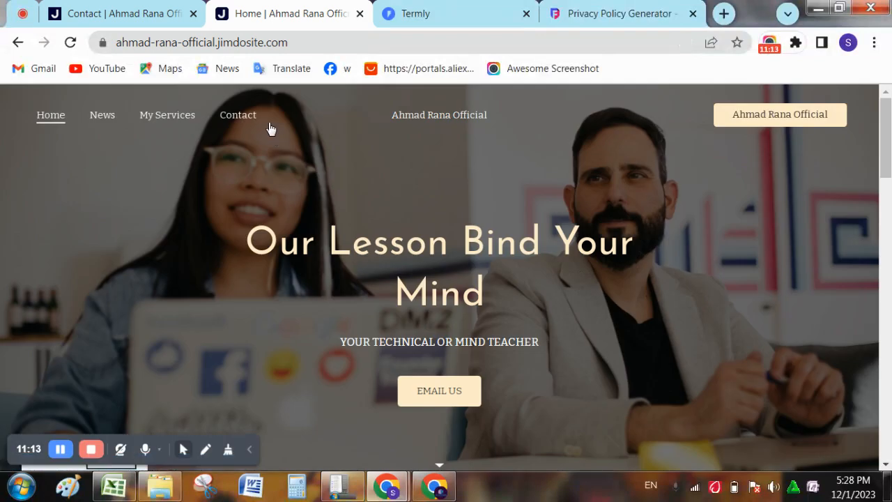
{"action": "left_click", "coordinate": [252, 119]}
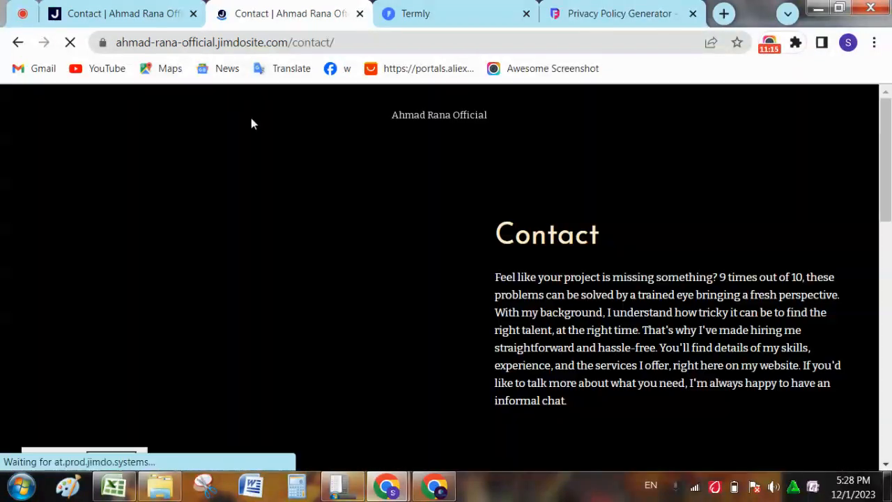
{"action": "left_click_drag", "start_coordinate": [890, 195], "coordinate": [889, 328]}
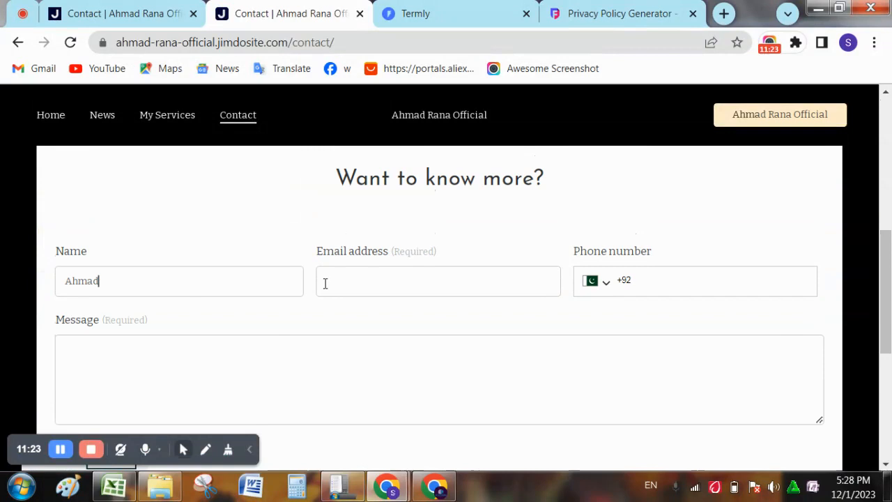
- Enter test e-mail and phone values in the contact form and submit it
{"action": "left_click", "coordinate": [365, 267]}
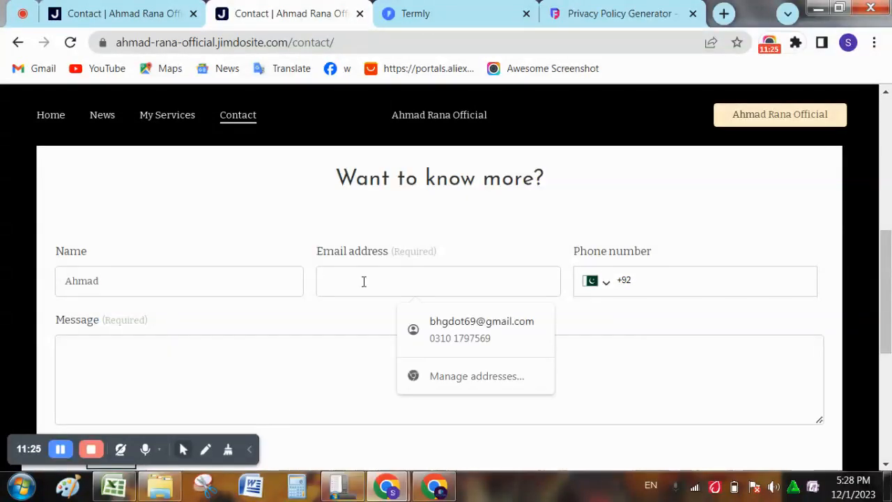
{"action": "type", "text": "Afgs"}
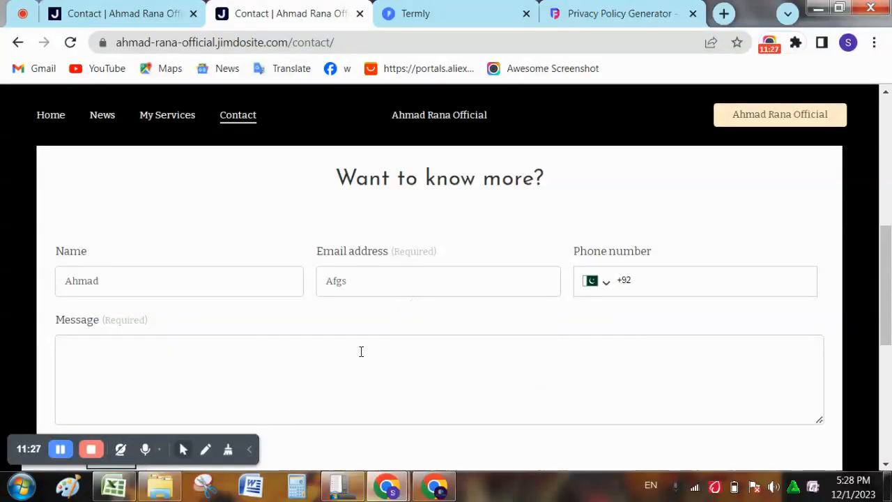
{"action": "left_click", "coordinate": [661, 281]}
{"action": "type", "text": "1234 5"}
{"action": "scroll", "coordinate": [451, 243], "scroll_direction": "down", "scroll_amount": 2}
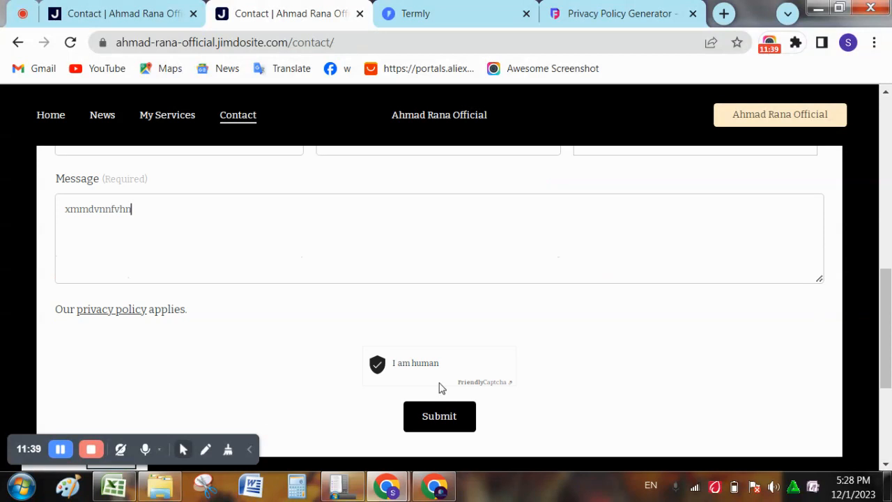
{"action": "left_click", "coordinate": [470, 426]}
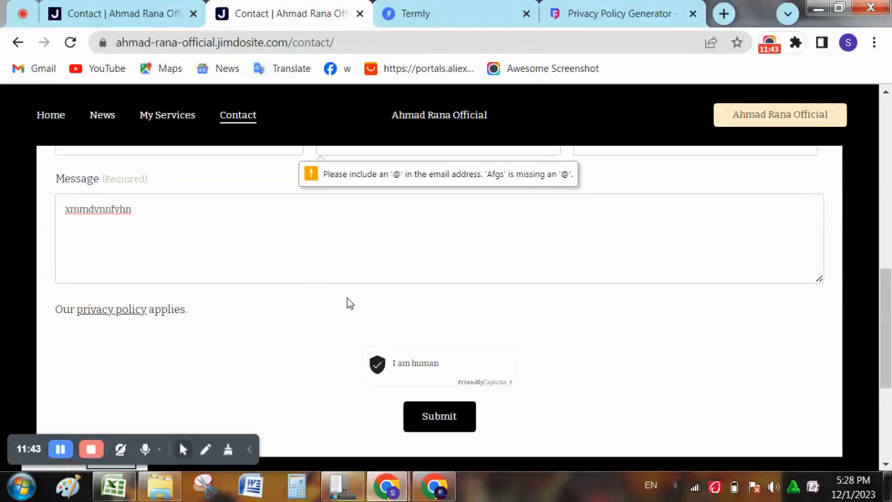
- Retype the e-mail flagged by the '@' warning and resend the form, confirmed 'Message sent!'
{"action": "scroll", "coordinate": [884, 326], "scroll_direction": "up", "scroll_amount": 2}
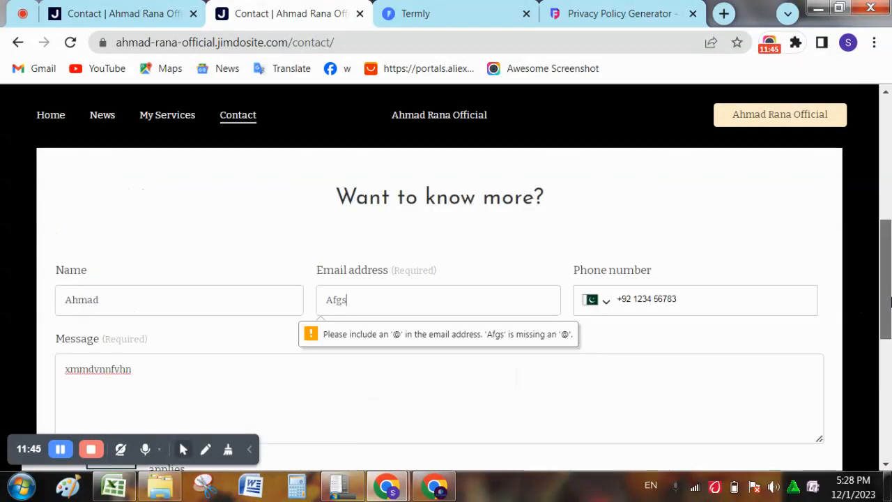
{"action": "key", "text": "ctrl+a"}
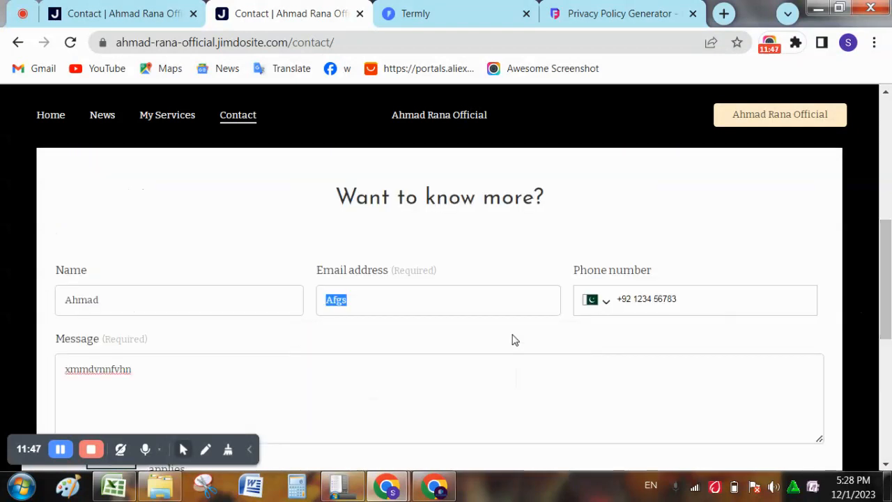
{"action": "left_click", "coordinate": [512, 339]}
{"action": "left_click", "coordinate": [490, 310]}
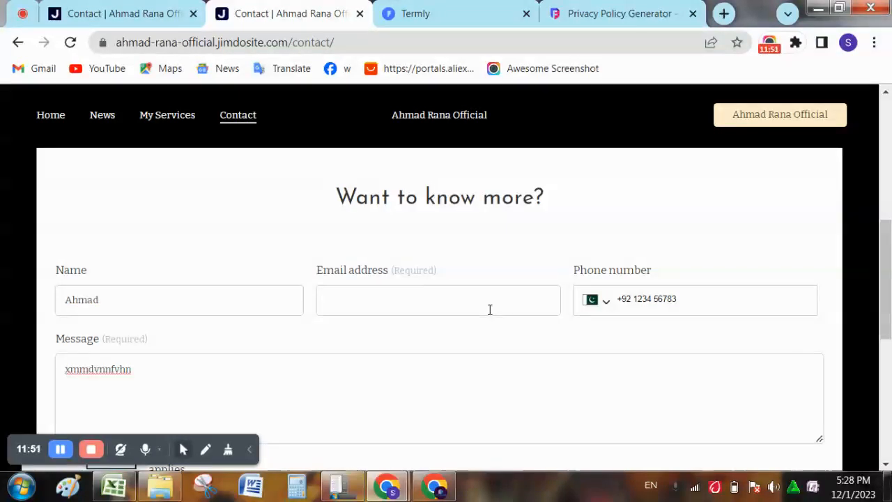
{"action": "type", "text": "shdhd"}
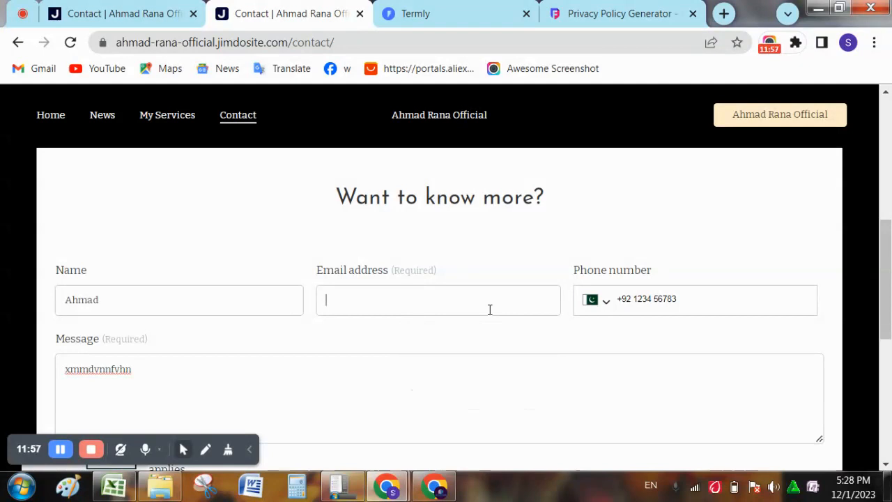
{"action": "type", "text": "agdch@hdhhd.com"}
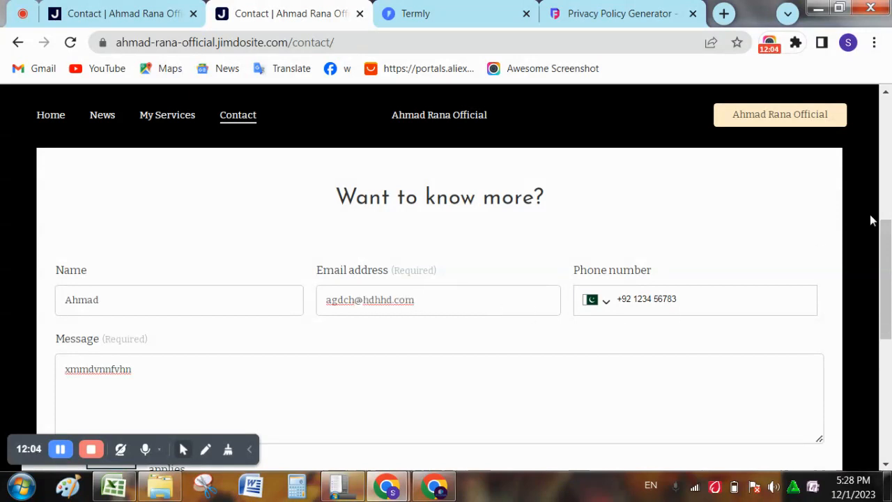
{"action": "left_click_drag", "start_coordinate": [884, 220], "coordinate": [884, 335]}
{"action": "left_click", "coordinate": [419, 219]}
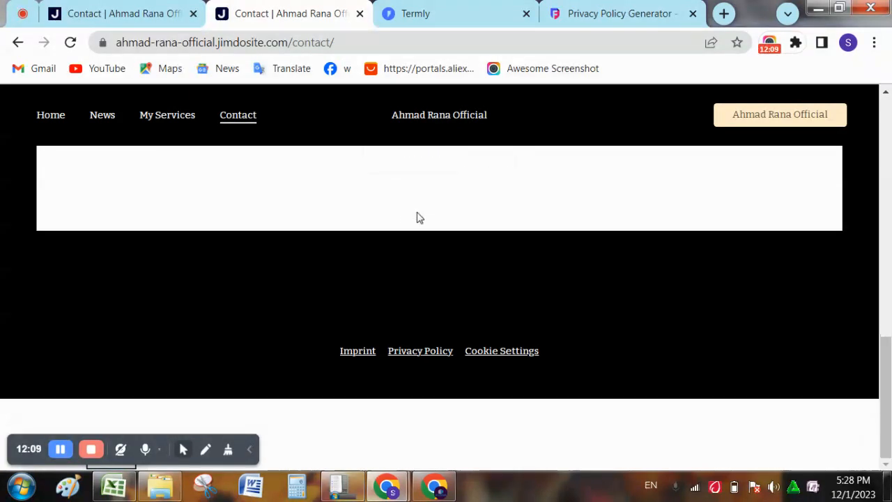
{"action": "scroll", "coordinate": [477, 289], "scroll_direction": "up", "scroll_amount": 10}
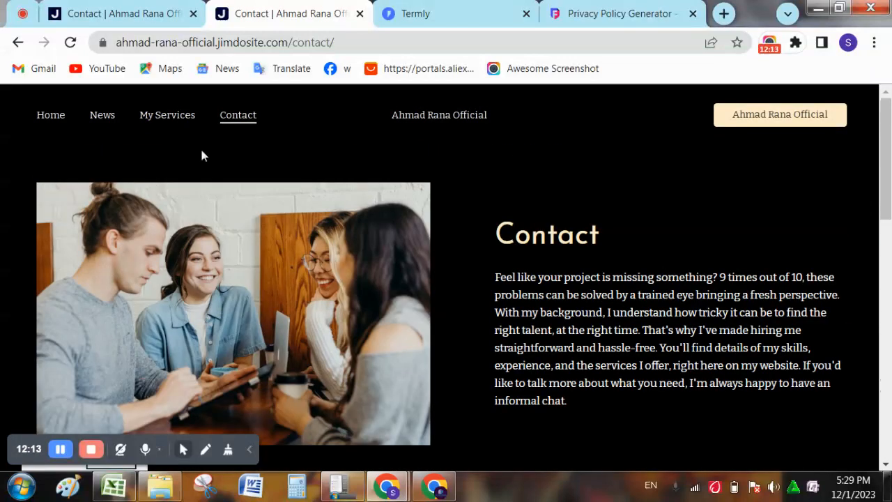
- Open the live My Services page and scroll through both service cards and the footer
{"action": "left_click", "coordinate": [179, 125]}
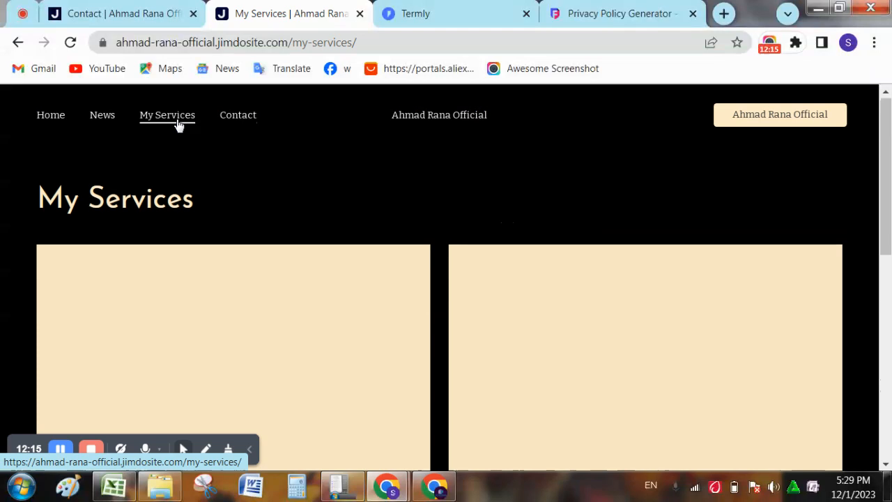
{"action": "scroll", "coordinate": [179, 124], "scroll_direction": "down", "scroll_amount": 8}
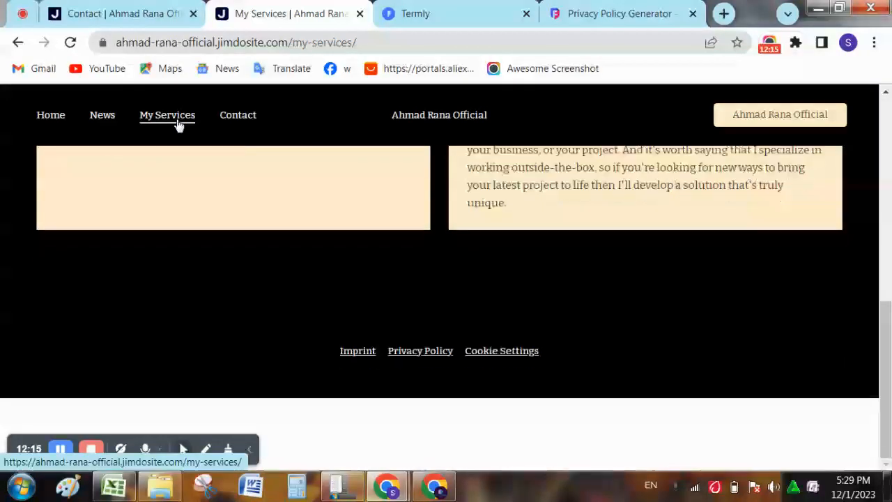
{"action": "left_click_drag", "start_coordinate": [885, 390], "coordinate": [889, 234]}
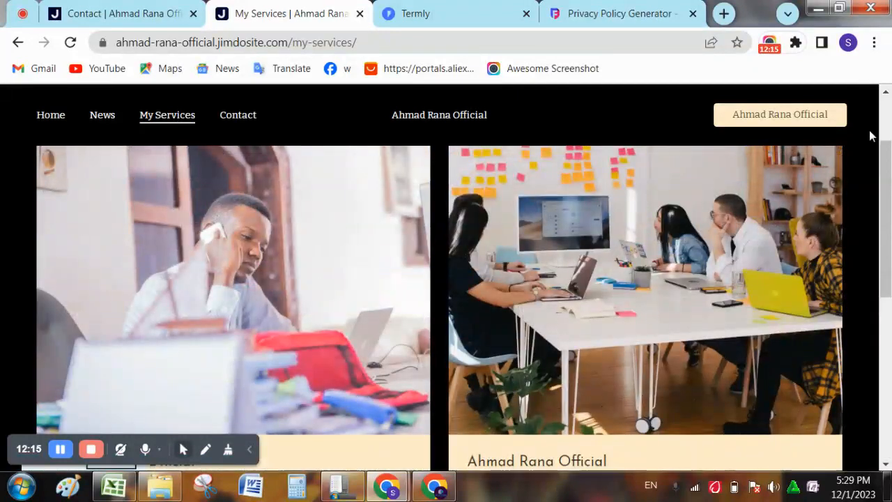
{"action": "scroll", "coordinate": [731, 258], "scroll_direction": "down", "scroll_amount": 2}
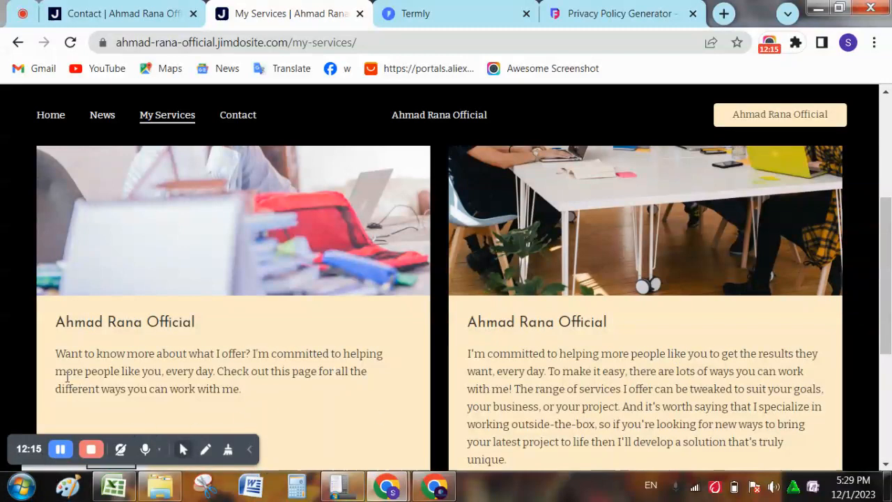
{"action": "scroll", "coordinate": [66, 377], "scroll_direction": "up", "scroll_amount": 5}
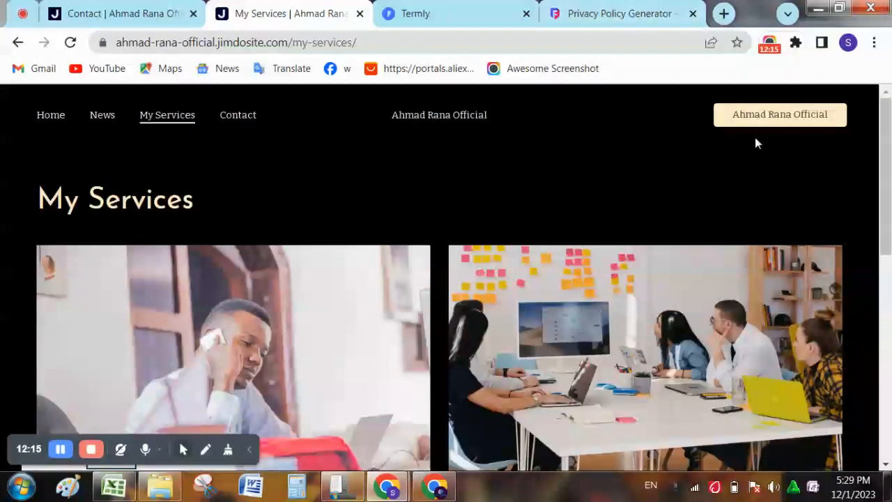
- Return to the live Contact page and scroll down to its footer
{"action": "left_click", "coordinate": [790, 120]}
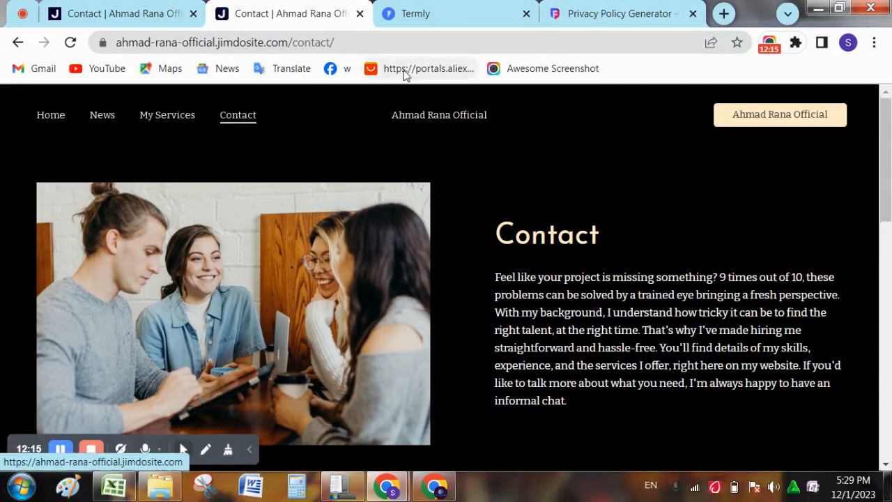
{"action": "scroll", "coordinate": [290, 313], "scroll_direction": "down", "scroll_amount": 10}
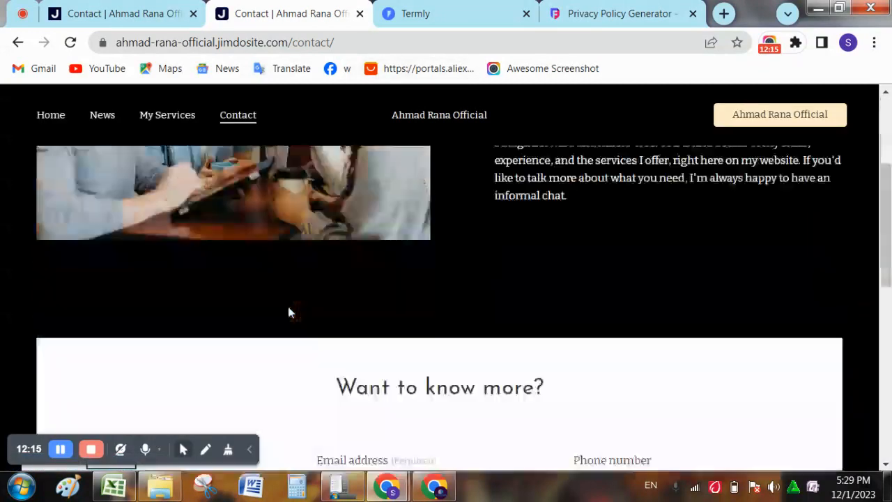
{"action": "scroll", "coordinate": [290, 313], "scroll_direction": "up", "scroll_amount": 3}
{"action": "scroll", "coordinate": [290, 312], "scroll_direction": "down", "scroll_amount": 3}
{"action": "scroll", "coordinate": [290, 313], "scroll_direction": "down", "scroll_amount": 1}
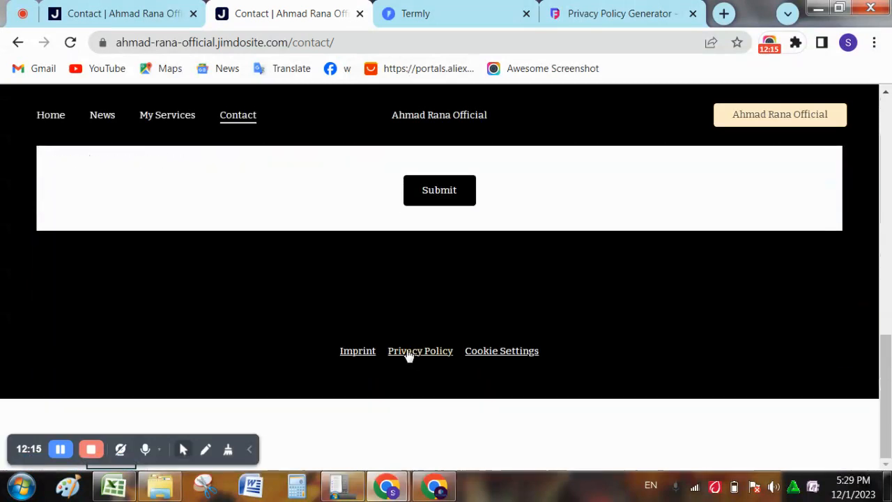
- Read through the Imprint page, then go to the Cookie Settings page from the footer
{"action": "left_click", "coordinate": [374, 352]}
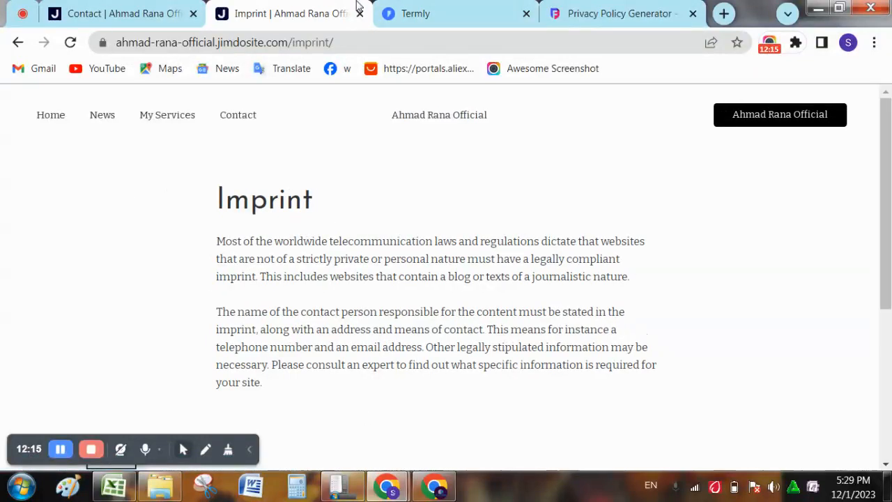
{"action": "key", "text": "Down"}
{"action": "key", "text": "Down"}
{"action": "key", "text": "Down"}
{"action": "key", "text": "Down"}
{"action": "key", "text": "Down"}
{"action": "key", "text": "Down"}
{"action": "key", "text": "Down"}
{"action": "key", "text": "Up"}
{"action": "key", "text": "Up"}
{"action": "key", "text": "Up"}
{"action": "key", "text": "Up"}
{"action": "key", "text": "Up"}
{"action": "key", "text": "Up"}
{"action": "key", "text": "Up"}
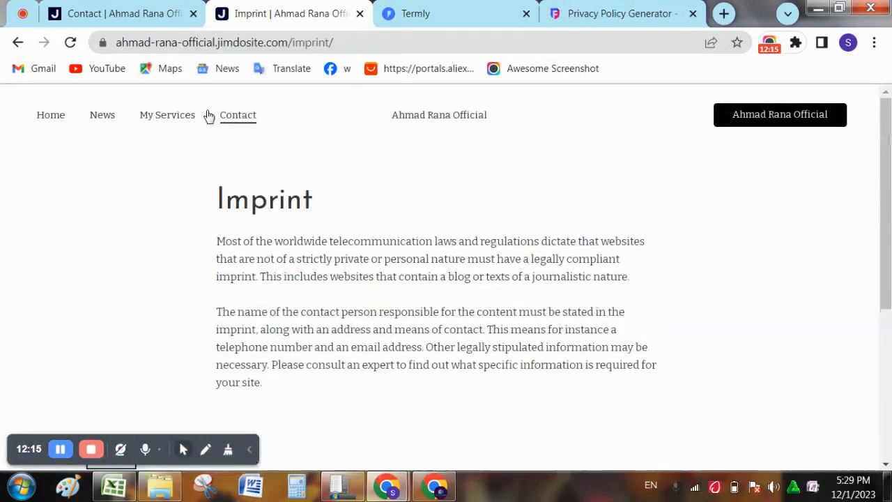
{"action": "scroll", "coordinate": [505, 239], "scroll_direction": "down", "scroll_amount": 5}
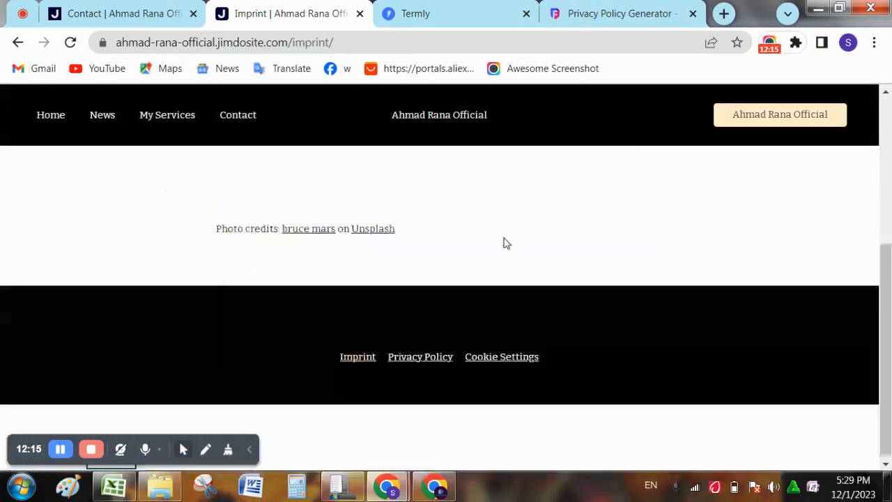
{"action": "left_click", "coordinate": [519, 350]}
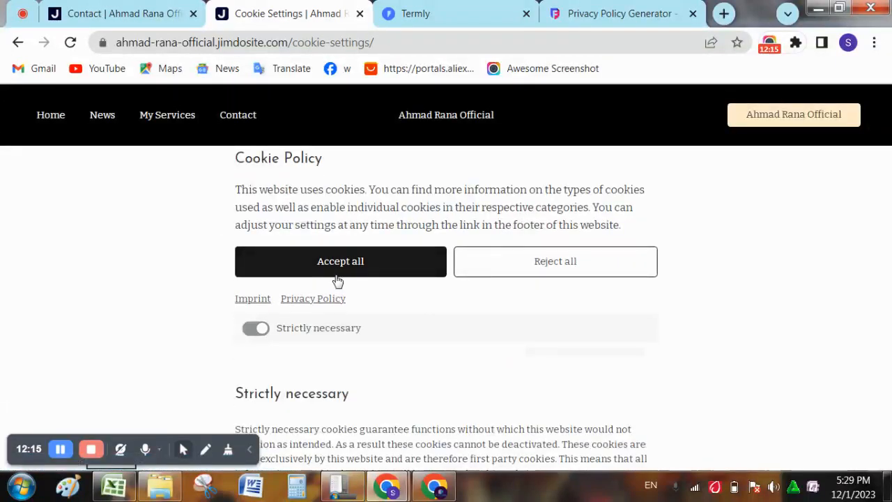
- Scroll through the Cookie Settings page's cookie policy and its cookie categories
{"action": "scroll", "coordinate": [337, 280], "scroll_direction": "down", "scroll_amount": 5}
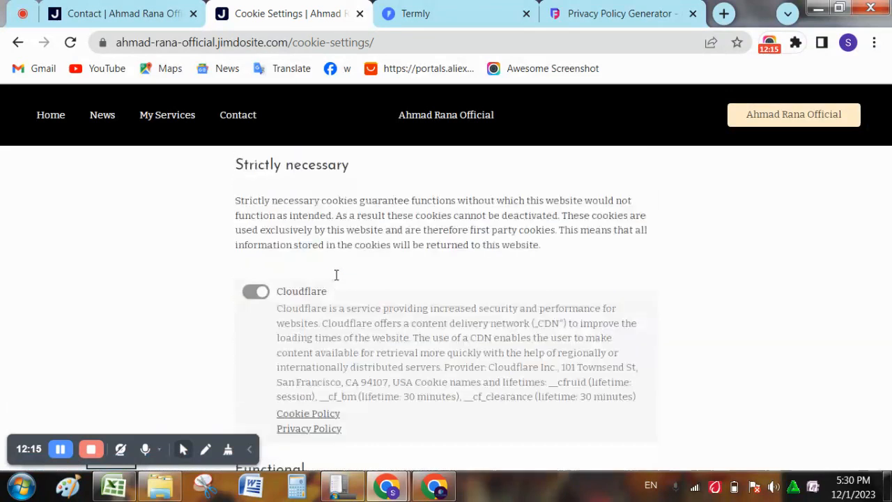
{"action": "scroll", "coordinate": [338, 281], "scroll_direction": "down", "scroll_amount": 4}
{"action": "scroll", "coordinate": [337, 279], "scroll_direction": "up", "scroll_amount": 6}
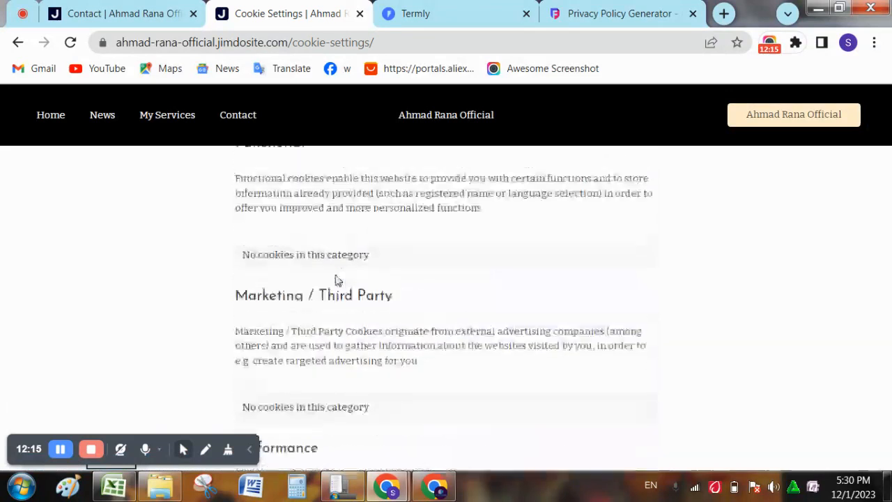
{"action": "scroll", "coordinate": [337, 279], "scroll_direction": "up", "scroll_amount": 2}
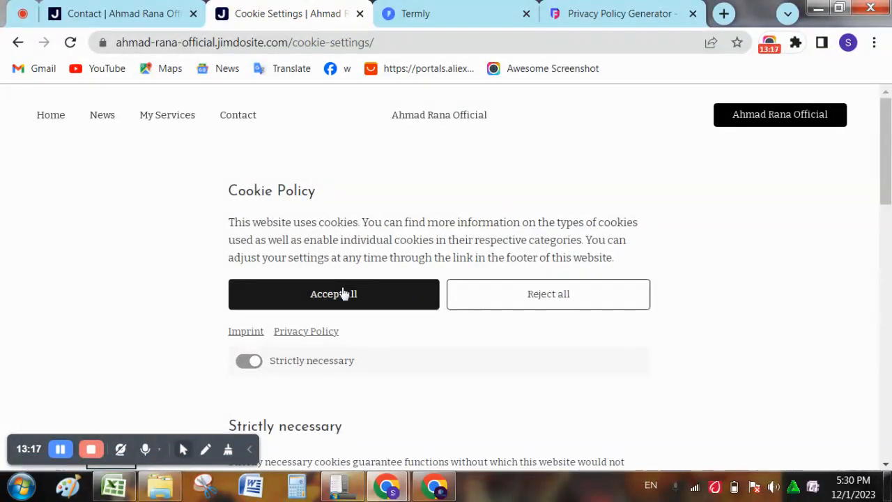
- Check the site's connection info, glance at the editor tab, and return to Cookie Settings
{"action": "left_click", "coordinate": [105, 43]}
{"action": "left_click", "coordinate": [156, 7]}
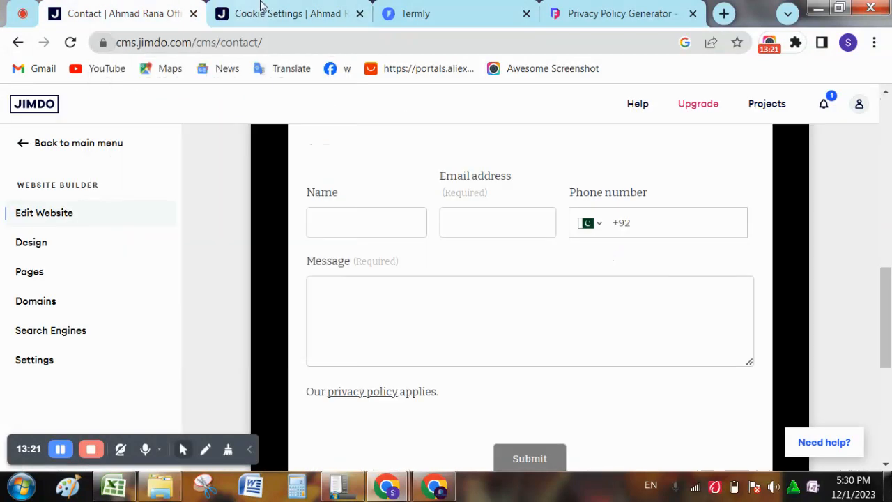
{"action": "key", "text": "ctrl+Tab"}
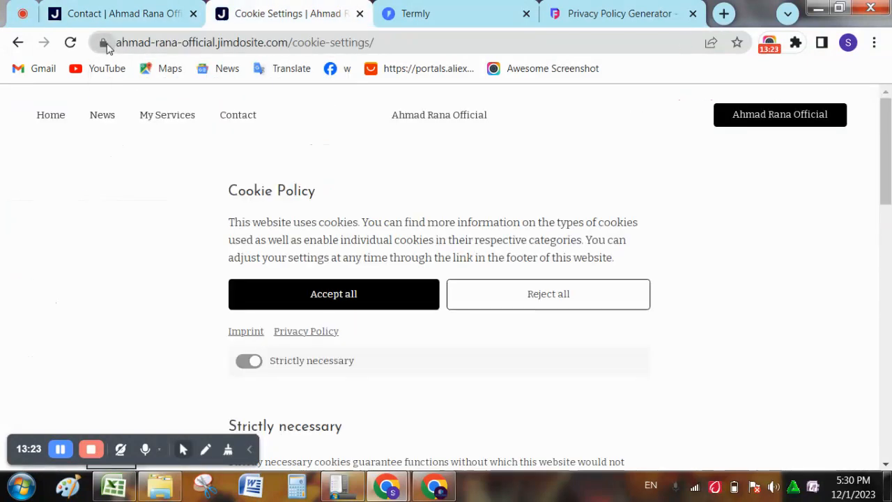
{"action": "left_click", "coordinate": [103, 42]}
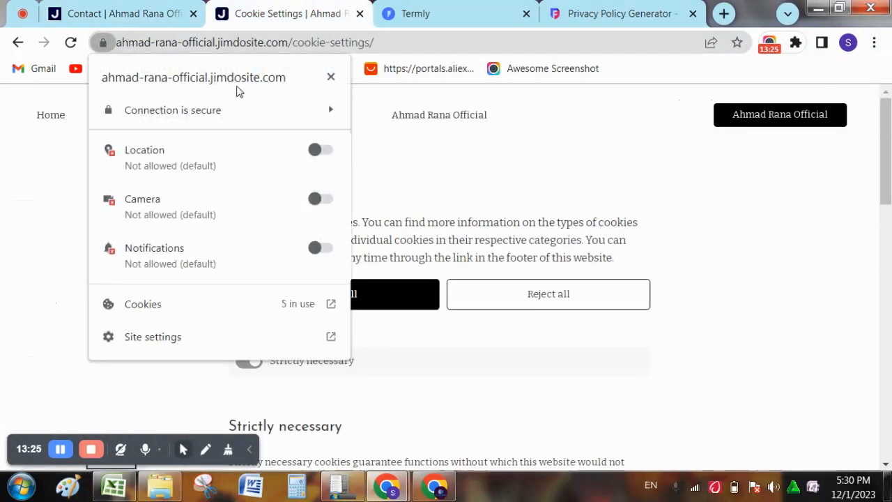
{"action": "left_click", "coordinate": [248, 109]}
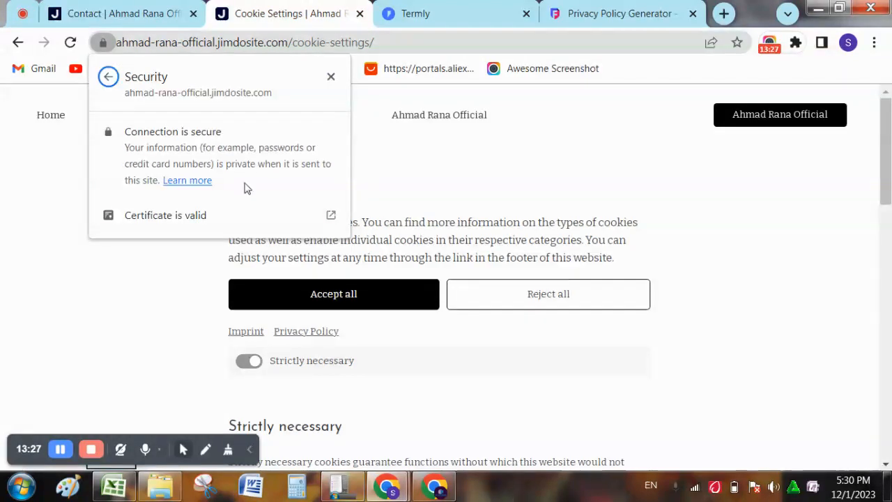
{"action": "left_click", "coordinate": [191, 216]}
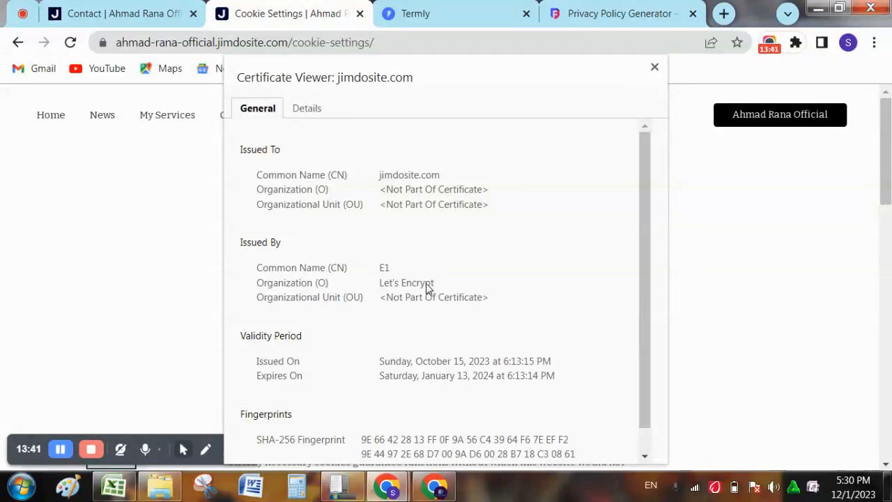
{"action": "left_click", "coordinate": [301, 110]}
{"action": "left_click", "coordinate": [274, 110]}
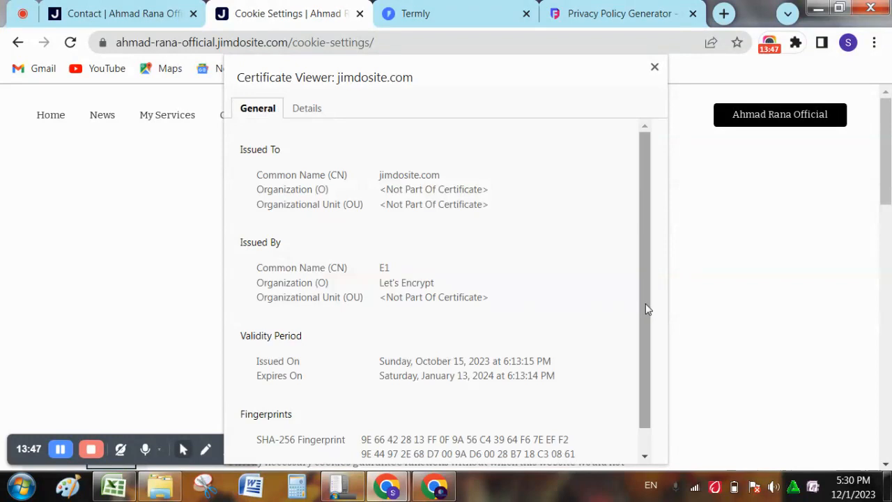
{"action": "left_click_drag", "start_coordinate": [643, 302], "coordinate": [643, 361]}
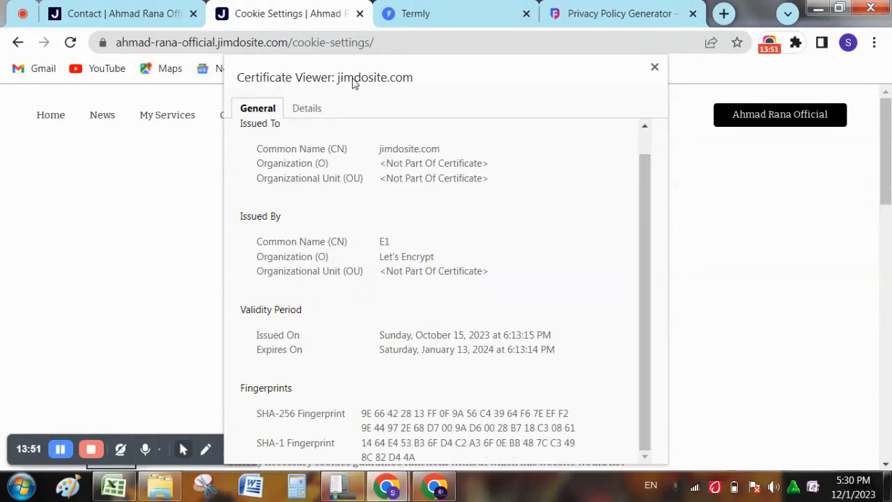
{"action": "left_click", "coordinate": [103, 42]}
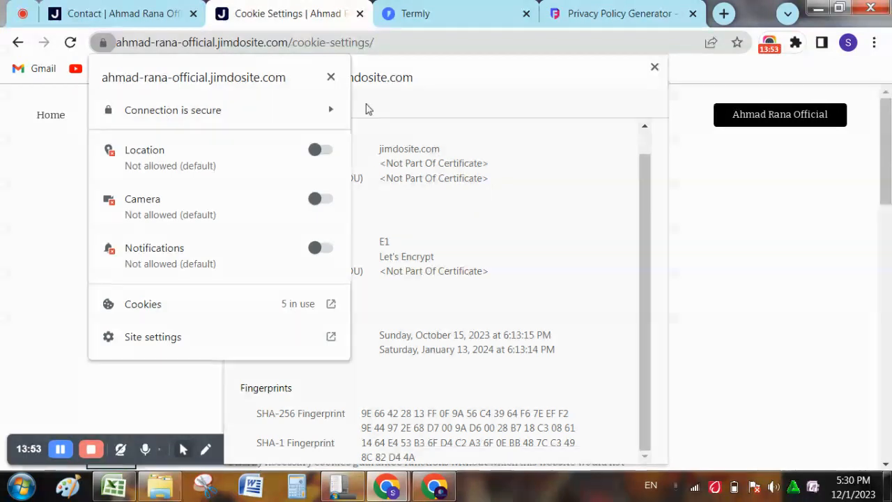
{"action": "left_click", "coordinate": [331, 77]}
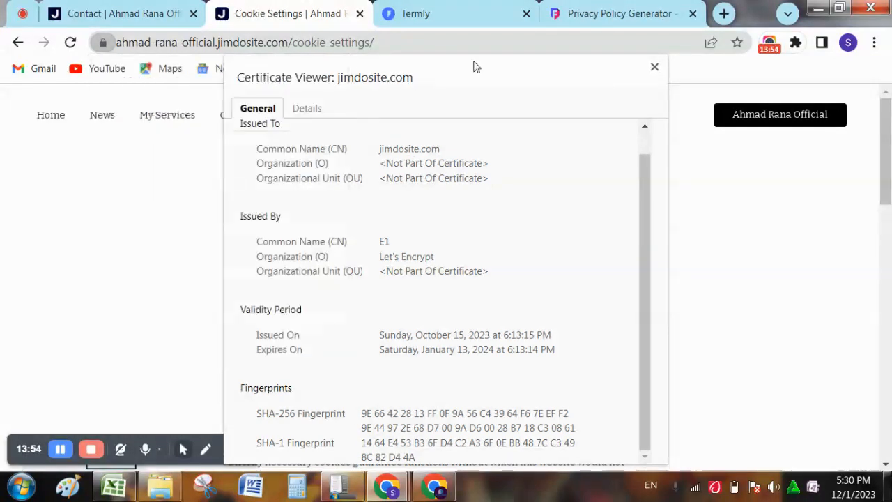
{"action": "left_click", "coordinate": [653, 68]}
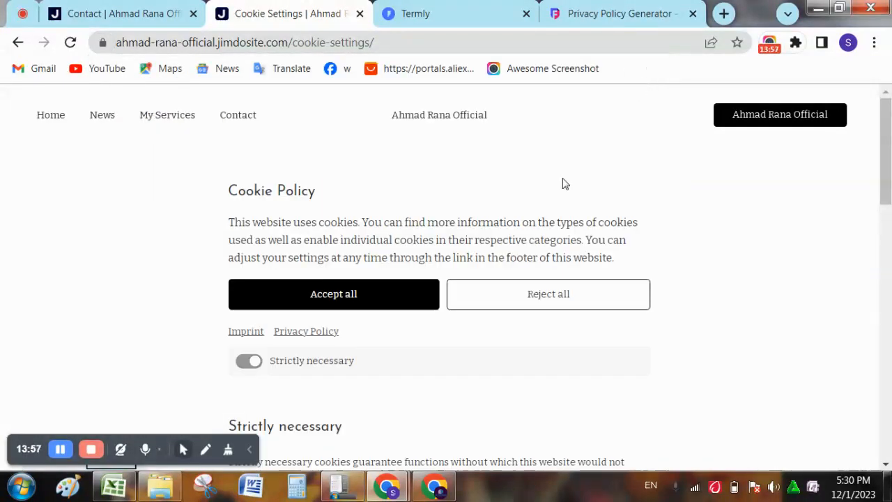
- In the Contact page editor, change the Design button style from Rounded to Oval
{"action": "left_click", "coordinate": [81, 6]}
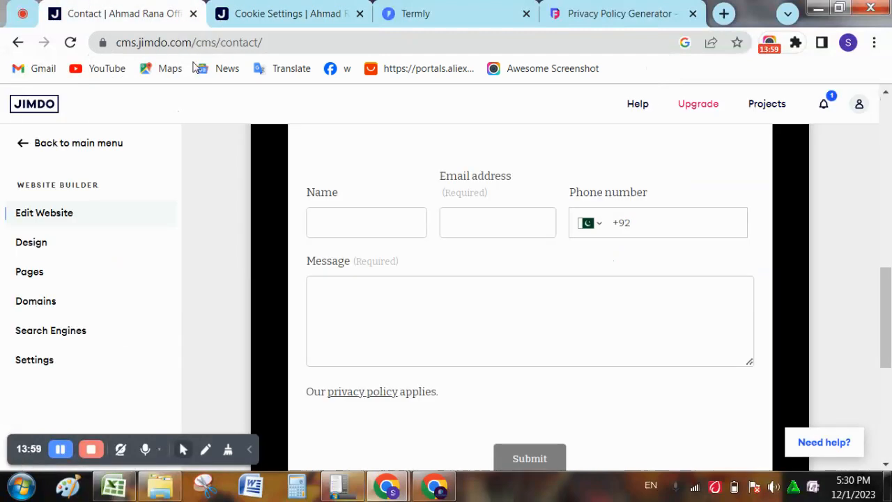
{"action": "left_click", "coordinate": [18, 250]}
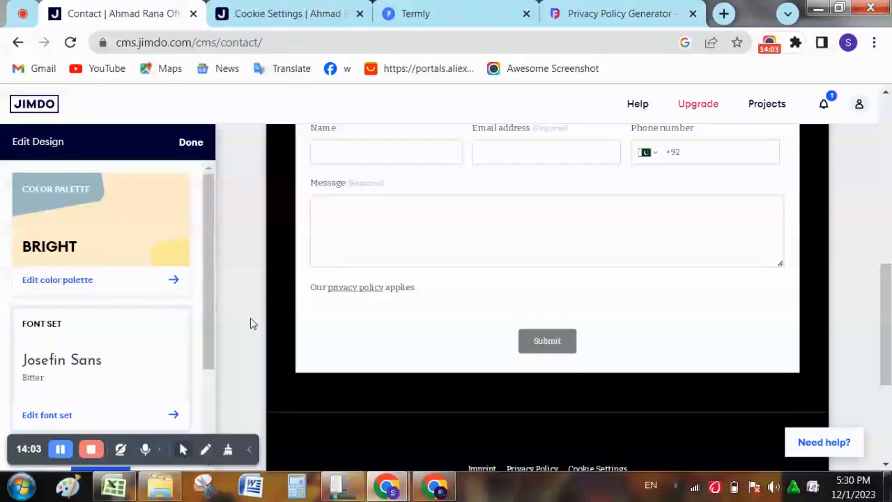
{"action": "left_click_drag", "start_coordinate": [888, 281], "coordinate": [889, 150]}
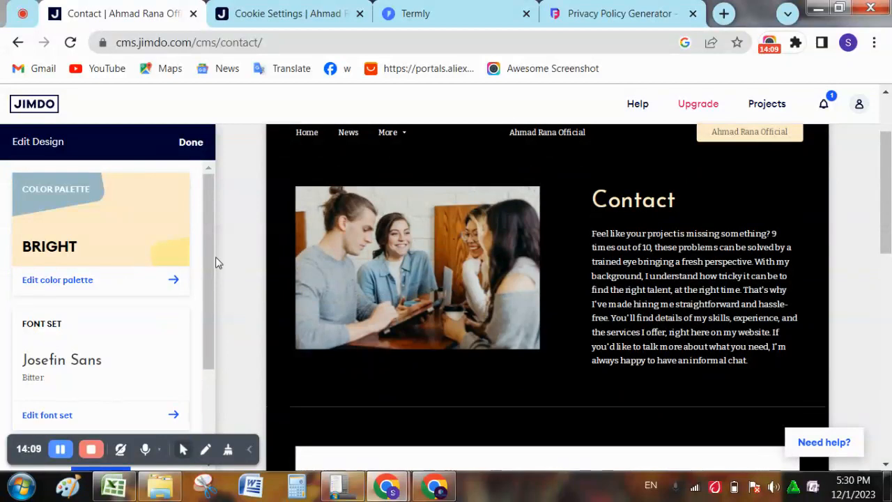
{"action": "left_click_drag", "start_coordinate": [202, 257], "coordinate": [202, 348]}
{"action": "left_click", "coordinate": [157, 347]}
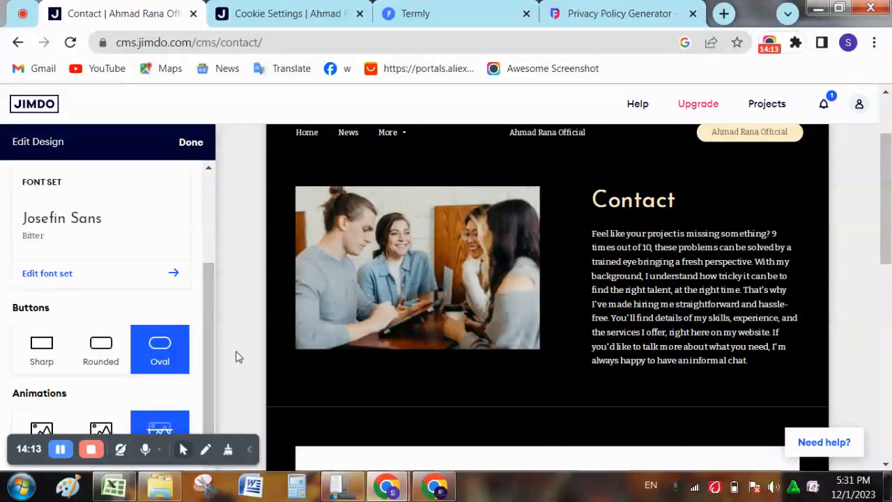
{"action": "left_click_drag", "start_coordinate": [885, 260], "coordinate": [880, 369]}
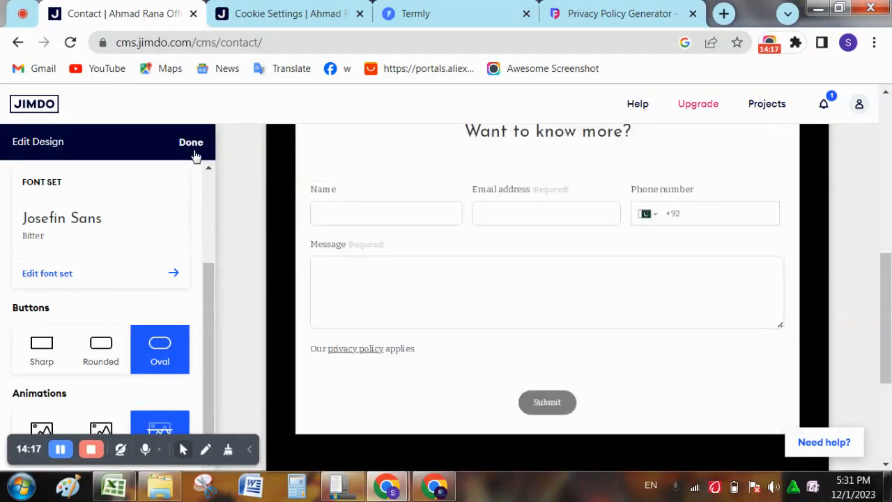
{"action": "left_click", "coordinate": [191, 143]}
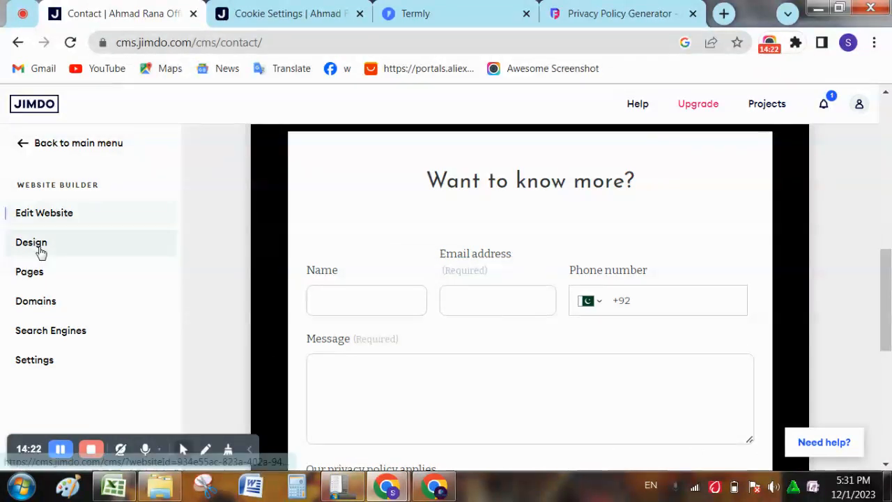
{"action": "left_click", "coordinate": [51, 272]}
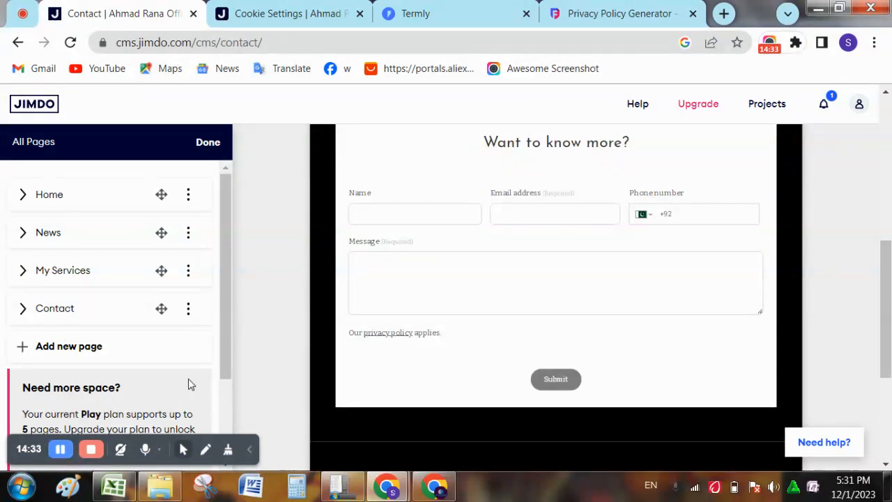
{"action": "left_click_drag", "start_coordinate": [222, 351], "coordinate": [225, 303]}
{"action": "left_click_drag", "start_coordinate": [889, 285], "coordinate": [889, 354]}
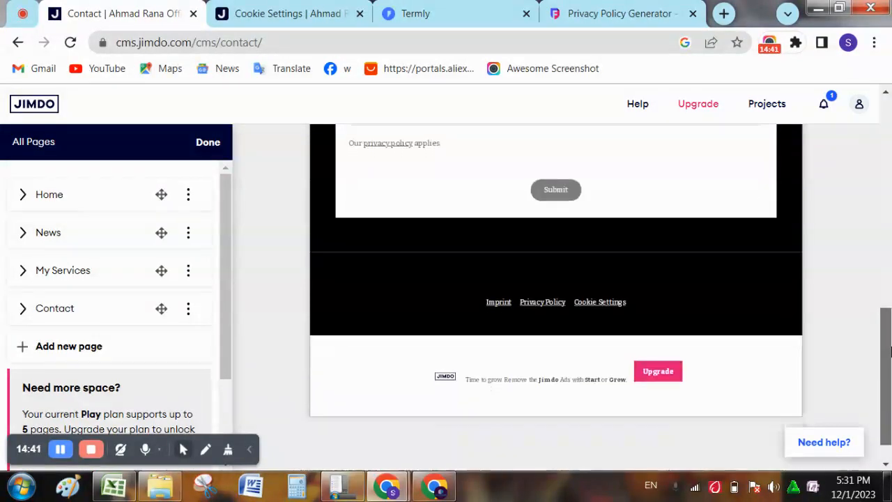
{"action": "left_click", "coordinate": [191, 273]}
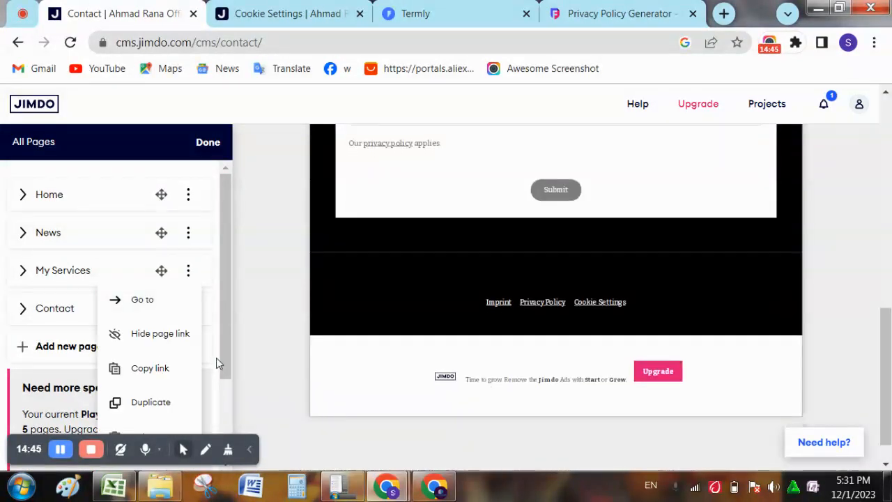
{"action": "scroll", "coordinate": [217, 390], "scroll_direction": "down", "scroll_amount": 2}
{"action": "scroll", "coordinate": [215, 274], "scroll_direction": "up", "scroll_amount": 2}
{"action": "left_click", "coordinate": [207, 151]}
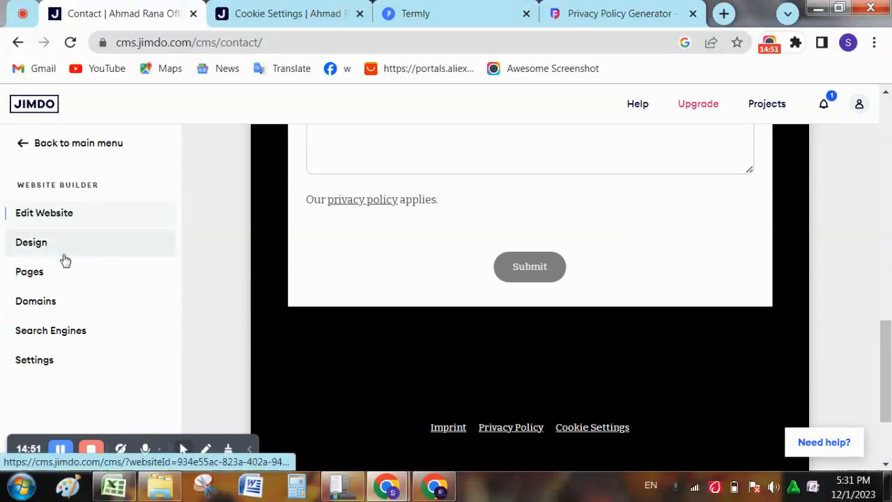
- Open Domains and inspect the options menu of the primary jimdosite.com domain
{"action": "left_click", "coordinate": [40, 315]}
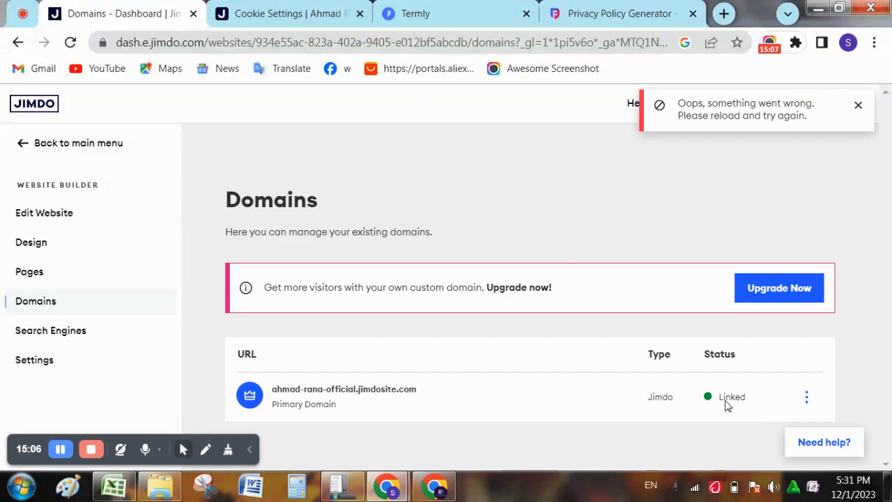
{"action": "left_click", "coordinate": [808, 402]}
{"action": "left_click", "coordinate": [544, 358]}
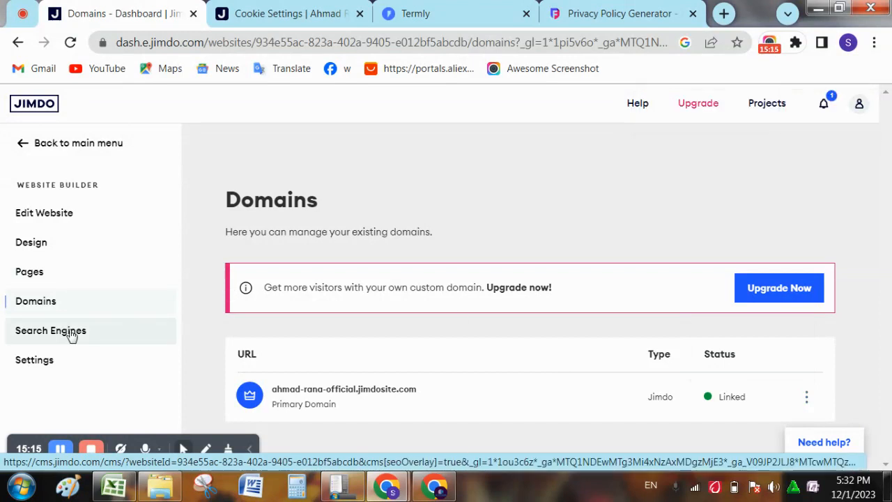
- Open the Search Engines settings and decline the Activate SEO upgrade with 'No, thanks'
{"action": "left_click", "coordinate": [70, 335]}
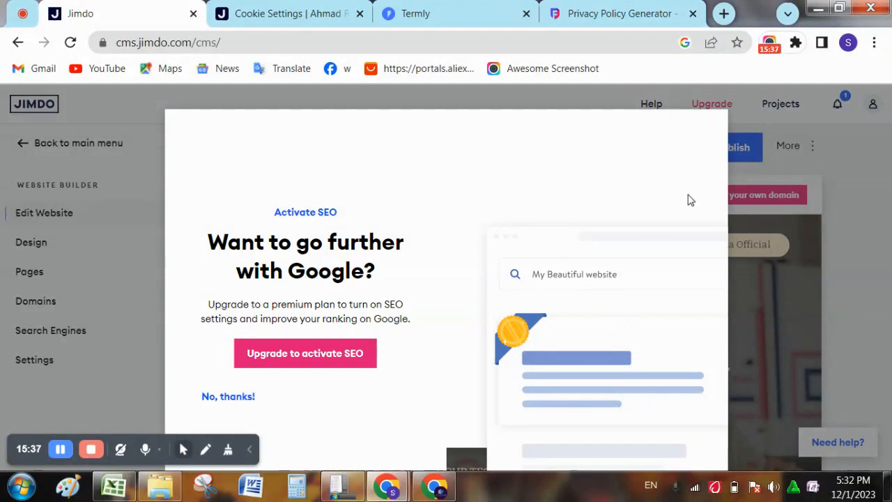
{"action": "left_click", "coordinate": [88, 312]}
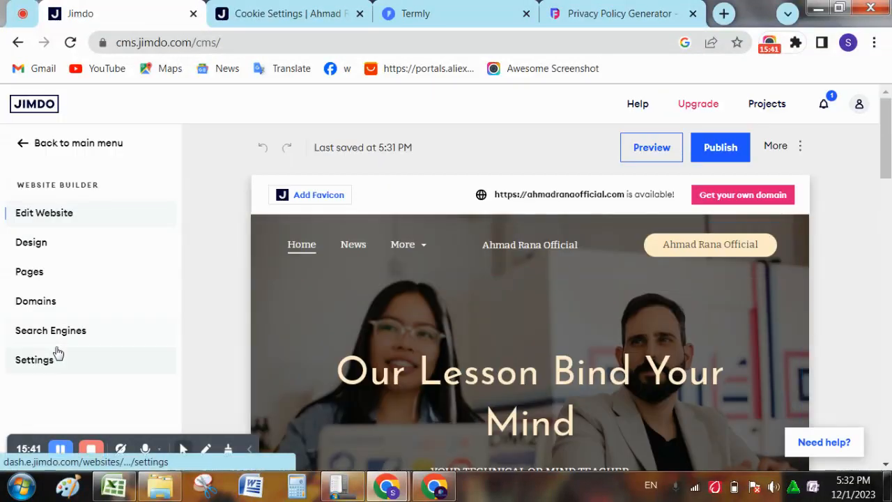